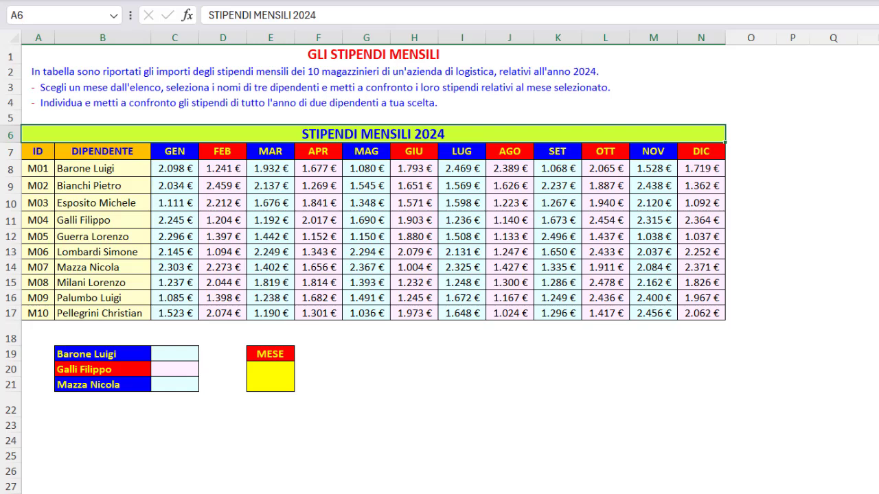
Choose MAG as the month in the yellow MESE cell E20.
{"action": "left_click", "coordinate": [277, 379]}
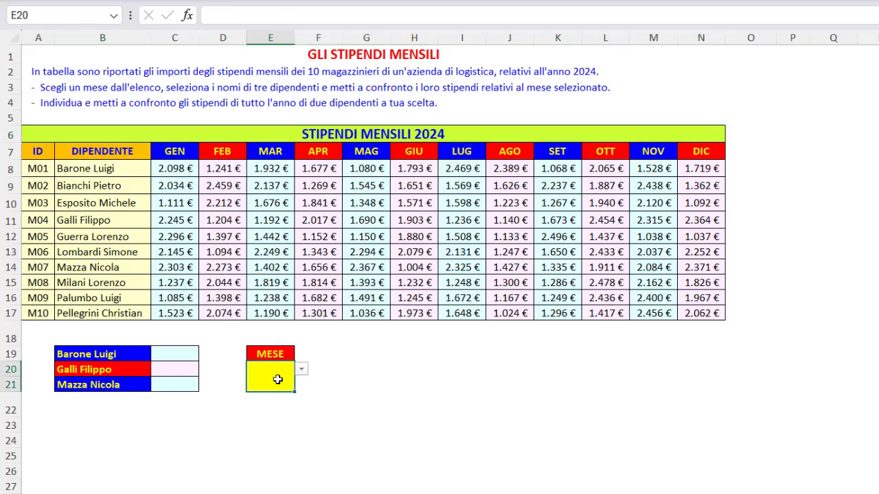
{"action": "left_click", "coordinate": [303, 370]}
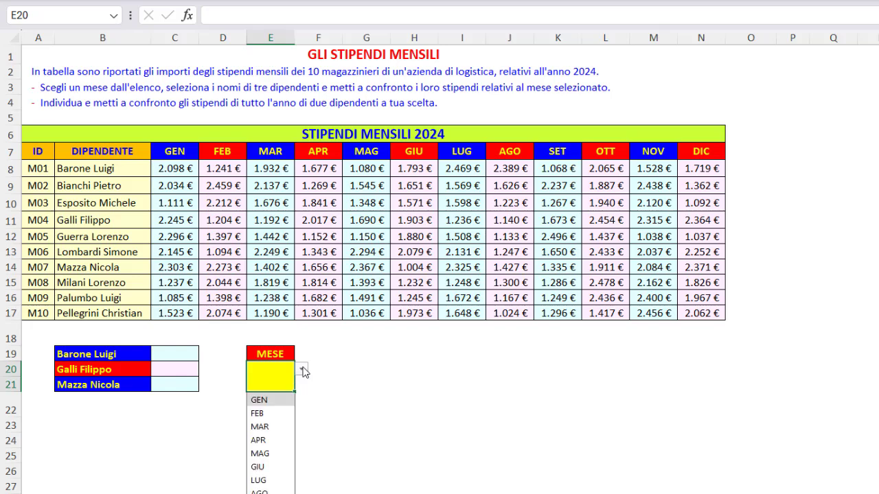
{"action": "left_click", "coordinate": [261, 454]}
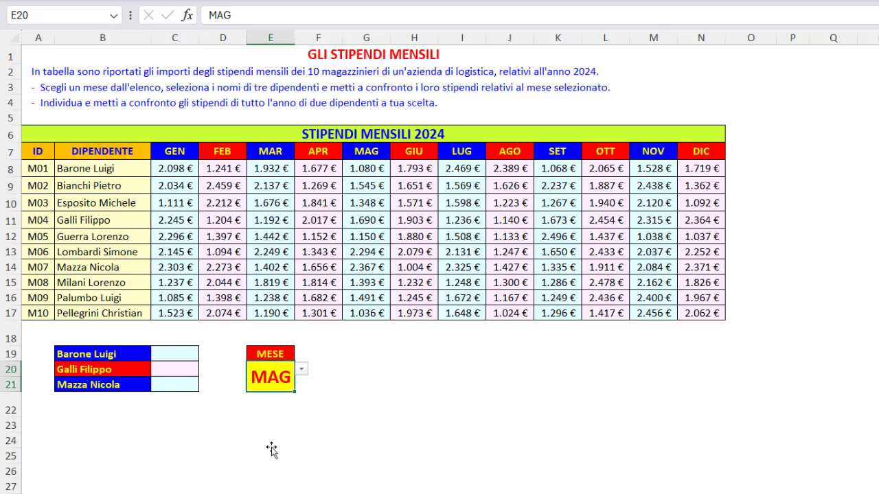
Check which employees can be chosen in cell B19, keeping the current selection.
{"action": "left_click", "coordinate": [142, 355]}
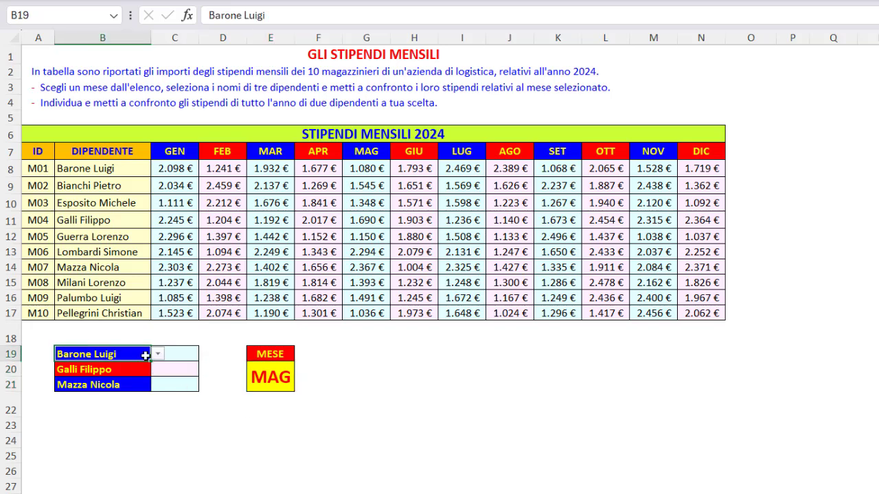
{"action": "left_click", "coordinate": [157, 356]}
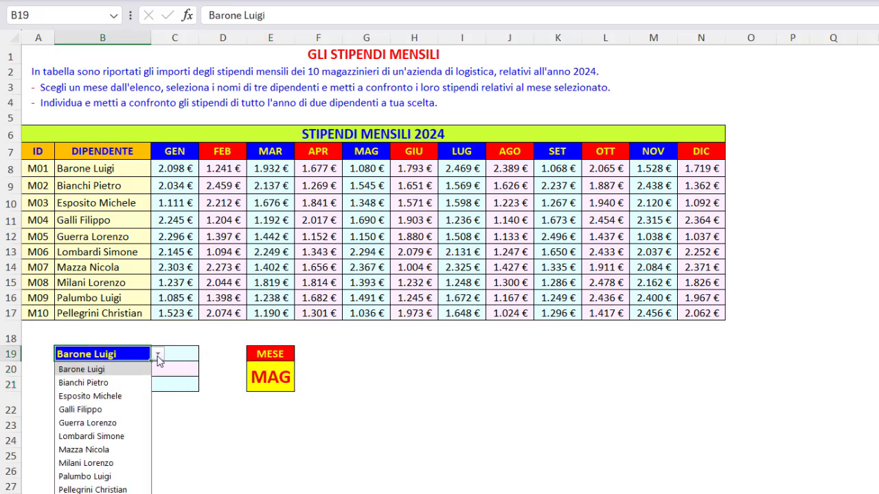
{"action": "left_click", "coordinate": [158, 355]}
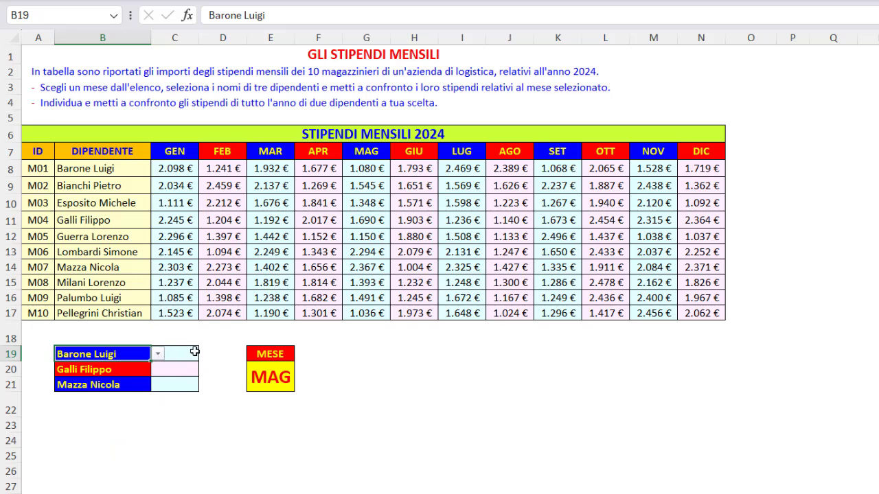
Enter =INDICE($C$8:$N$17;1;5) in C19 to retrieve the first employee's MAG salary.
{"action": "left_click", "coordinate": [188, 354]}
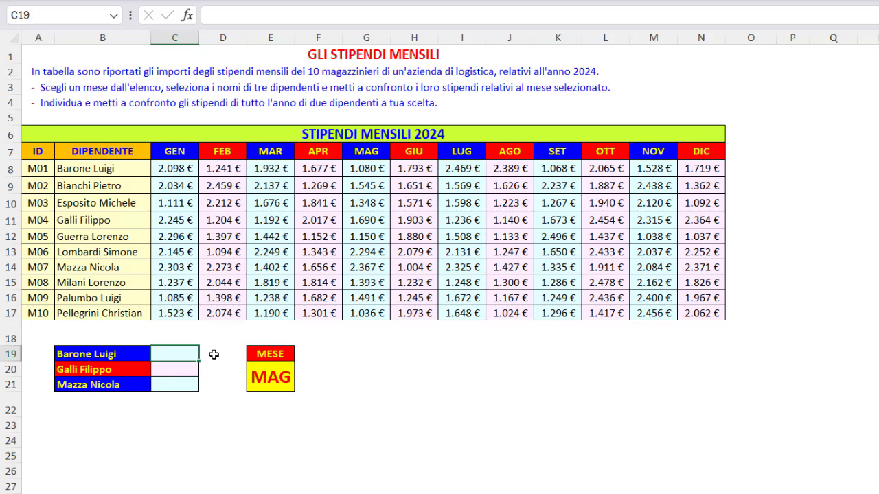
{"action": "type", "text": "=indi"}
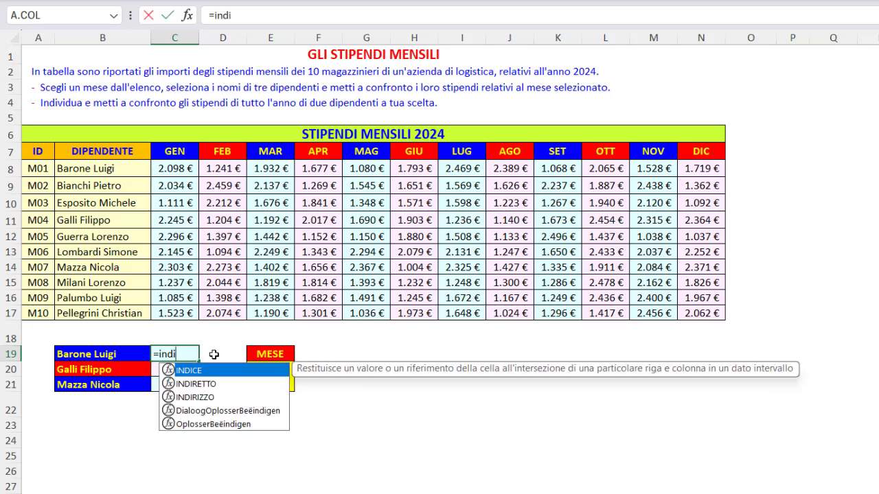
{"action": "double_click", "coordinate": [204, 373]}
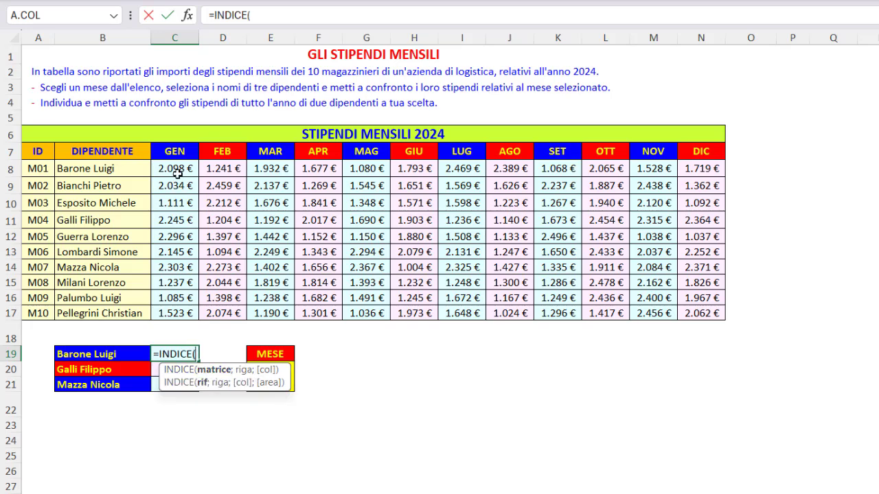
{"action": "left_click_drag", "start_coordinate": [177, 174], "coordinate": [696, 313]}
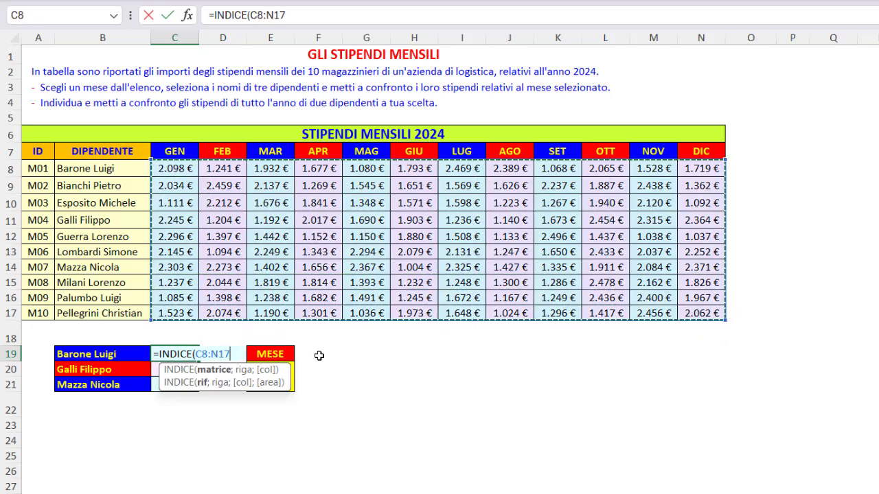
{"action": "key", "text": "F4"}
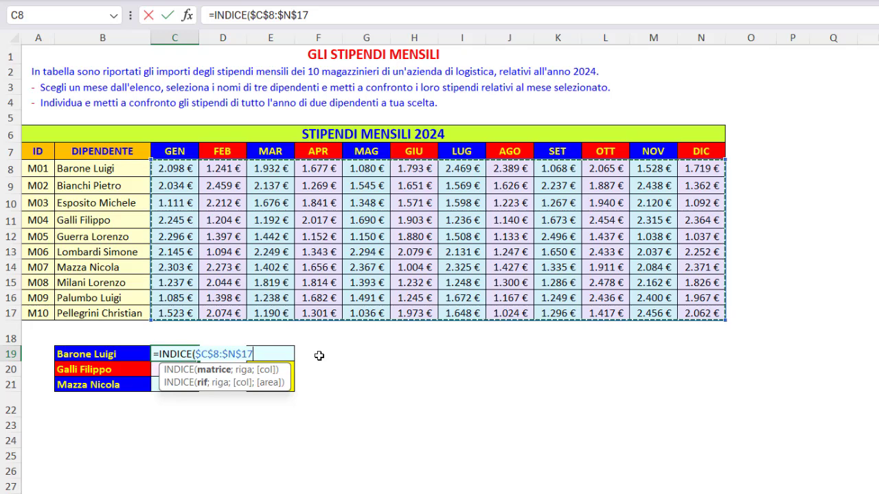
{"action": "type", "text": ";"}
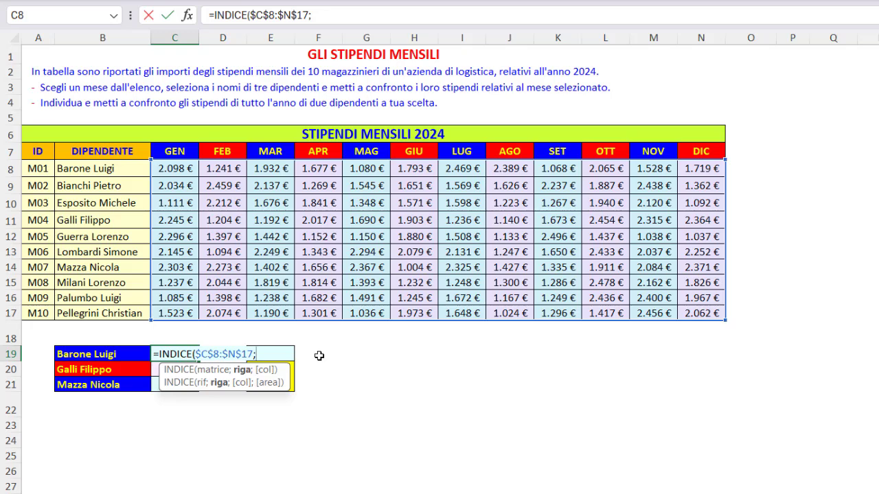
{"action": "type", "text": "1;"}
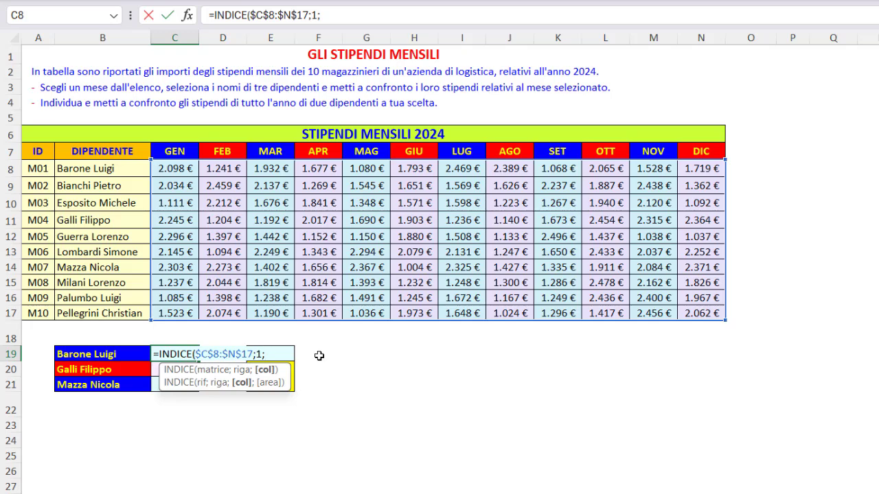
{"action": "type", "text": "5)"}
{"action": "key", "text": "Return"}
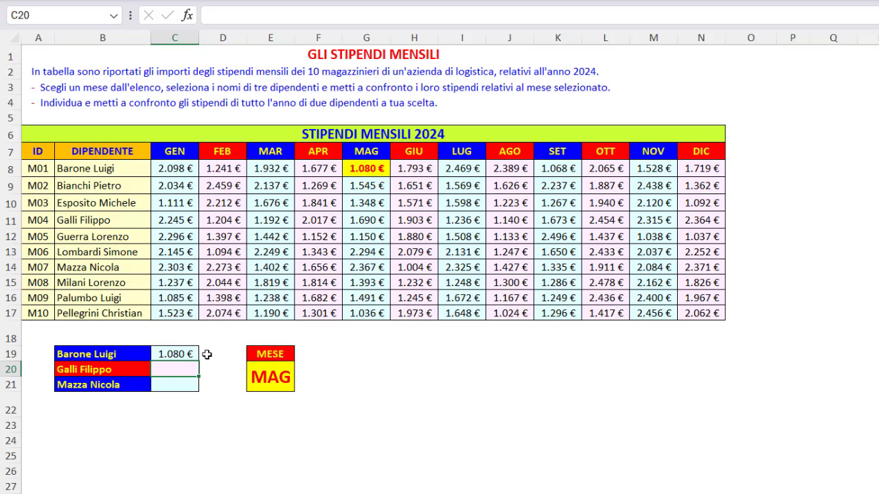
Test the C19 formula by choosing employee M04 in B19 and GEN as the month in E20.
{"action": "left_click", "coordinate": [141, 355]}
{"action": "left_click", "coordinate": [158, 353]}
{"action": "left_click", "coordinate": [80, 409]}
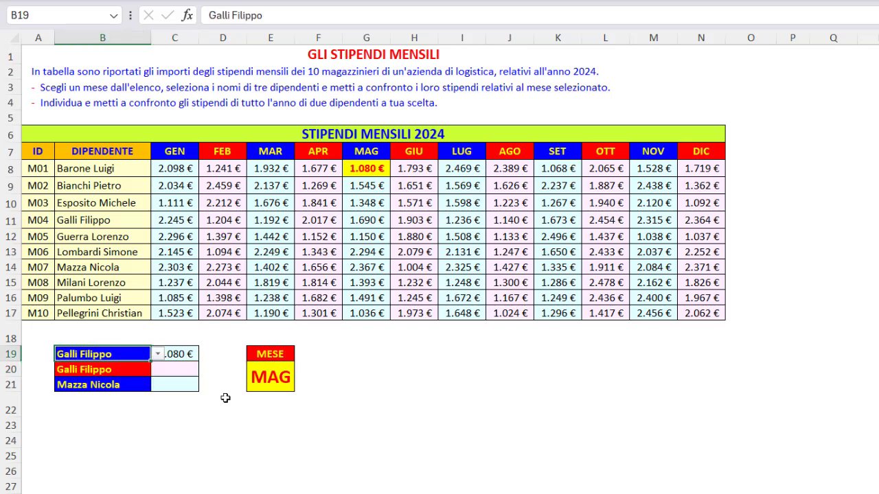
{"action": "left_click", "coordinate": [270, 377]}
{"action": "left_click", "coordinate": [301, 369]}
{"action": "left_click", "coordinate": [259, 400]}
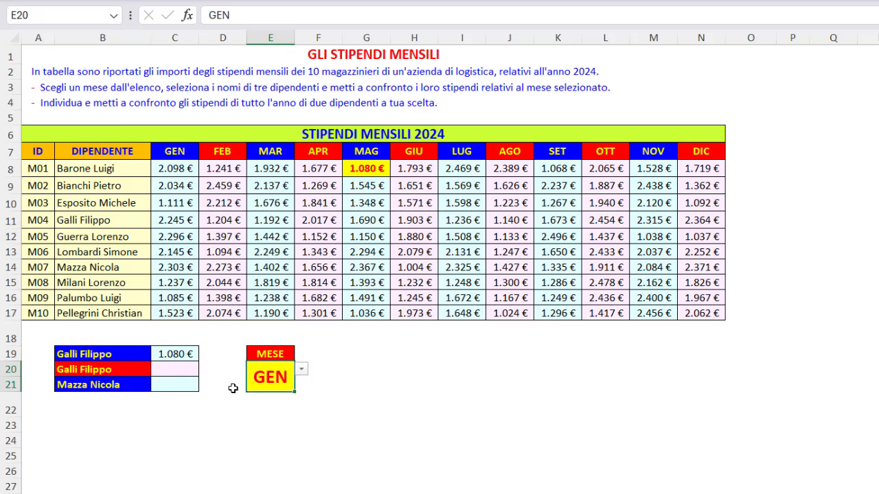
Inspect the formula in C19, and undo the test changes to the month and the employee.
{"action": "left_click", "coordinate": [192, 355]}
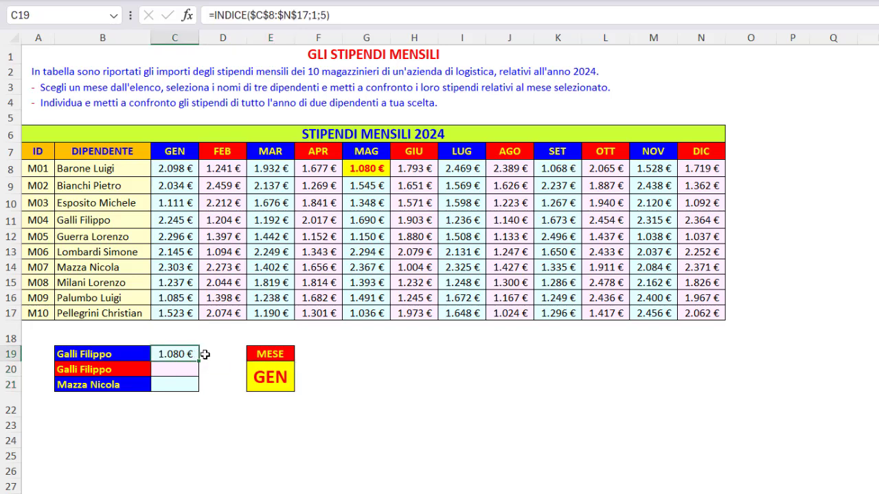
{"action": "key", "text": "ctrl+z"}
{"action": "key", "text": "ctrl+z"}
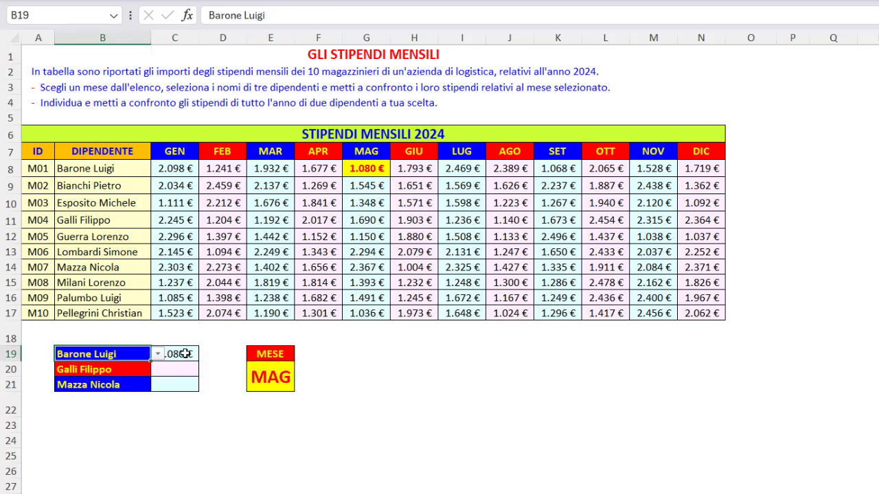
Replace the row number in C19's INDICE formula with CONFRONTA(B19;$B$8:$B$17;0).
{"action": "left_click", "coordinate": [184, 353]}
{"action": "left_click", "coordinate": [314, 15]}
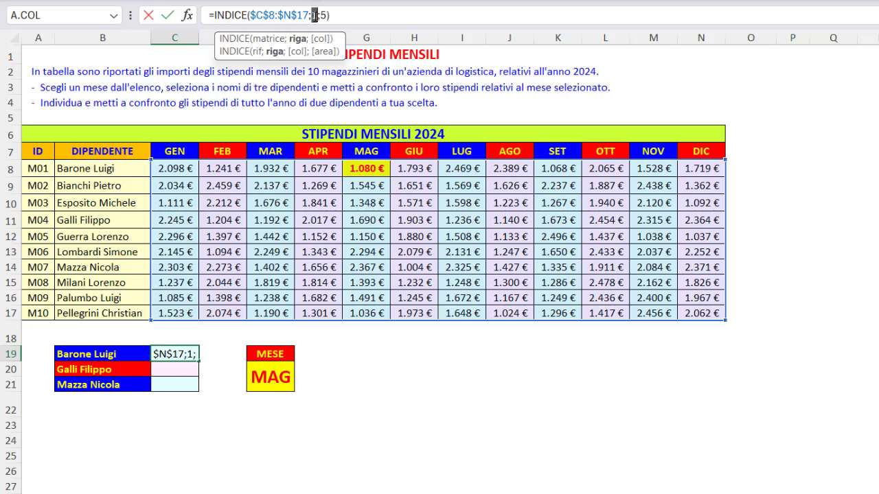
{"action": "type", "text": "conf"}
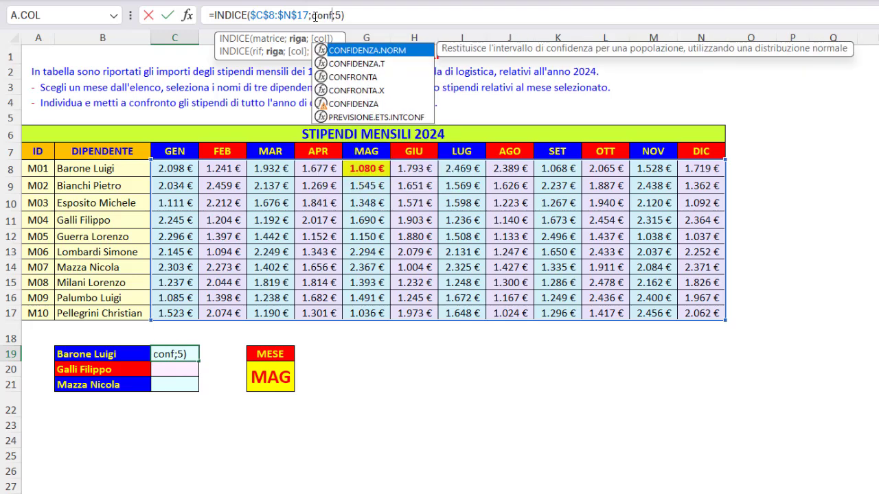
{"action": "double_click", "coordinate": [348, 77]}
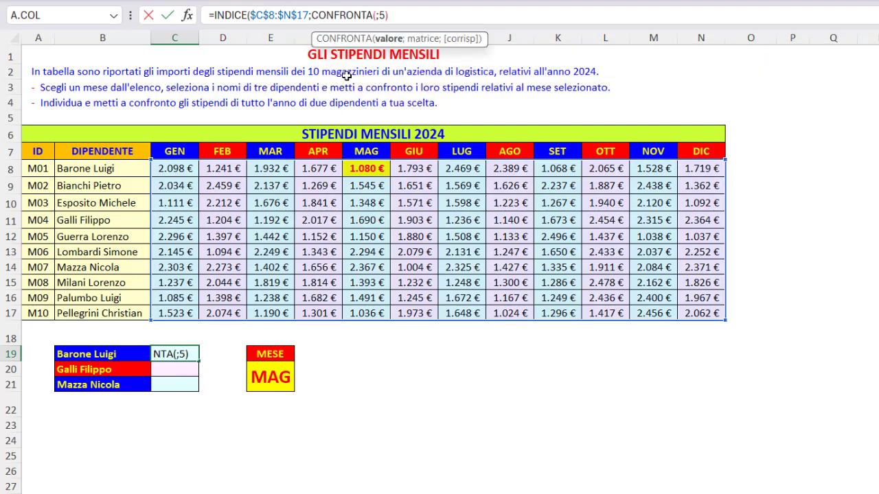
{"action": "left_click", "coordinate": [102, 354]}
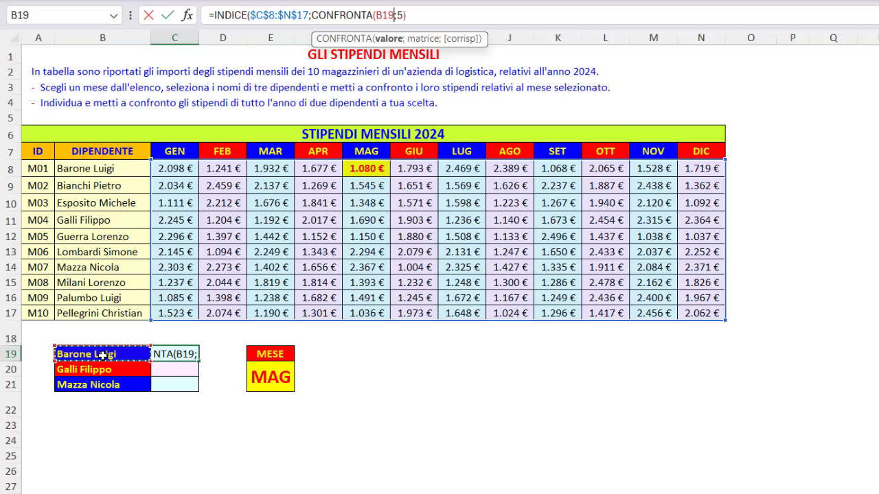
{"action": "type", "text": ";"}
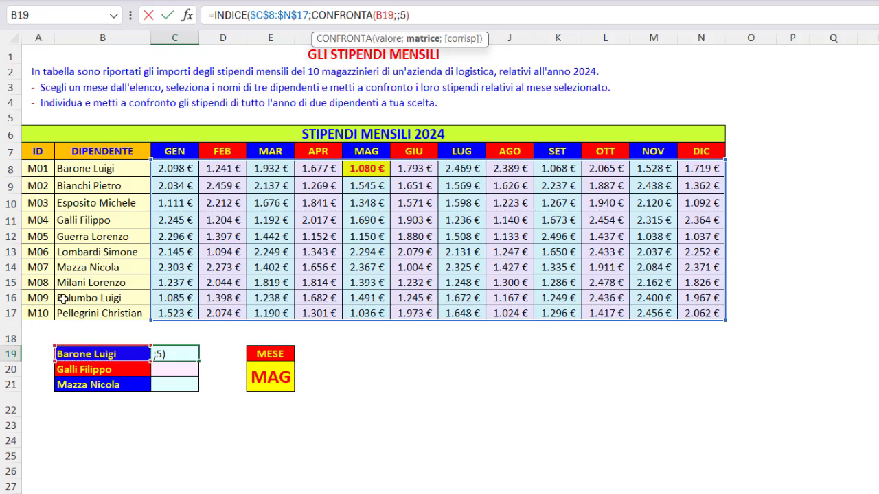
{"action": "left_click", "coordinate": [114, 168]}
{"action": "left_click_drag", "start_coordinate": [110, 204], "coordinate": [114, 310]}
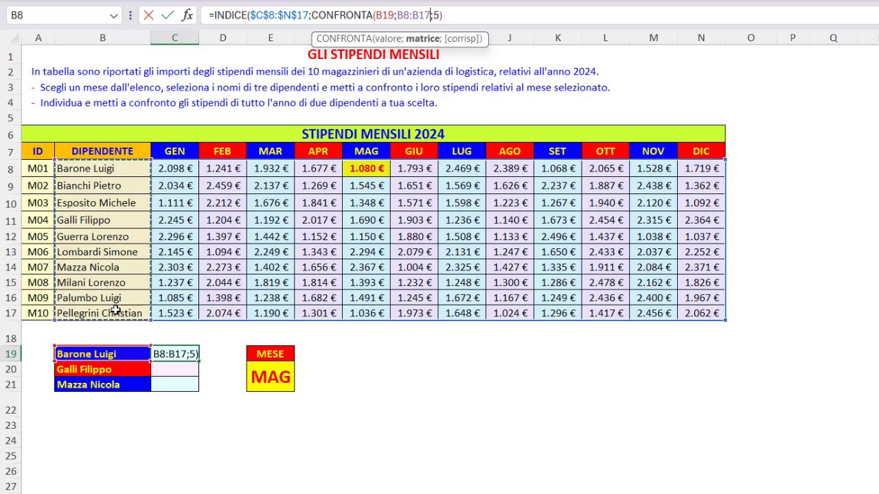
{"action": "key", "text": "F4"}
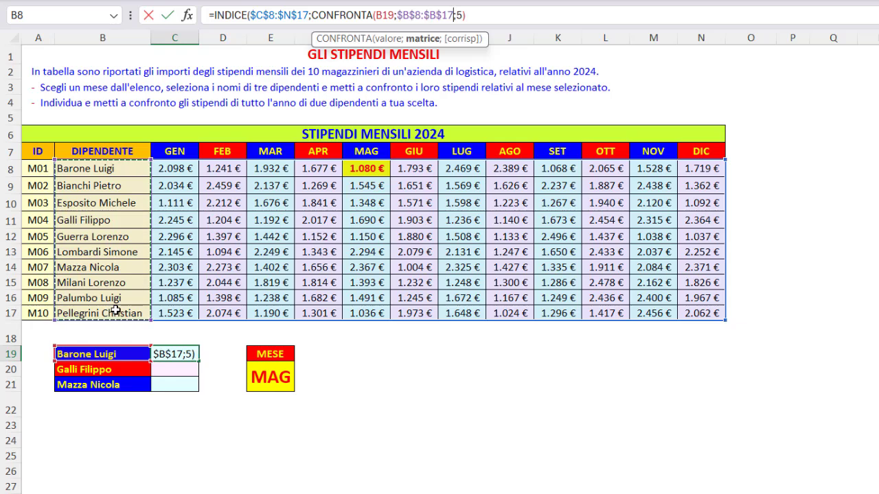
{"action": "type", "text": ";"}
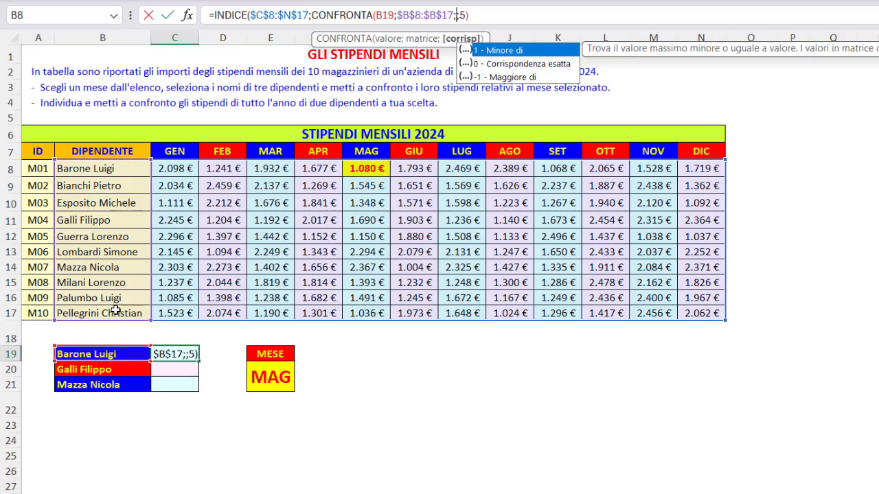
{"action": "type", "text": "0)"}
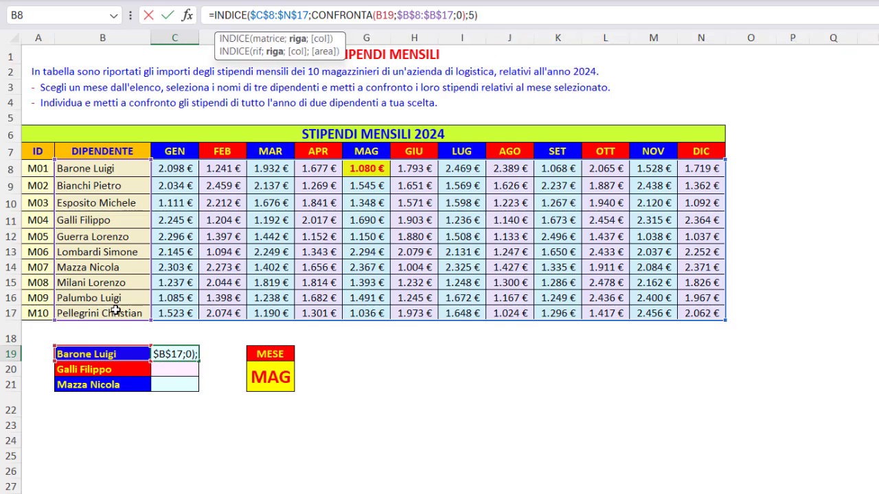
Compare INDICE's row argument by temporarily reverting it to 1 and restoring CONFRONTA(B19;$B$8:$B$17;0).
{"action": "left_click", "coordinate": [238, 14]}
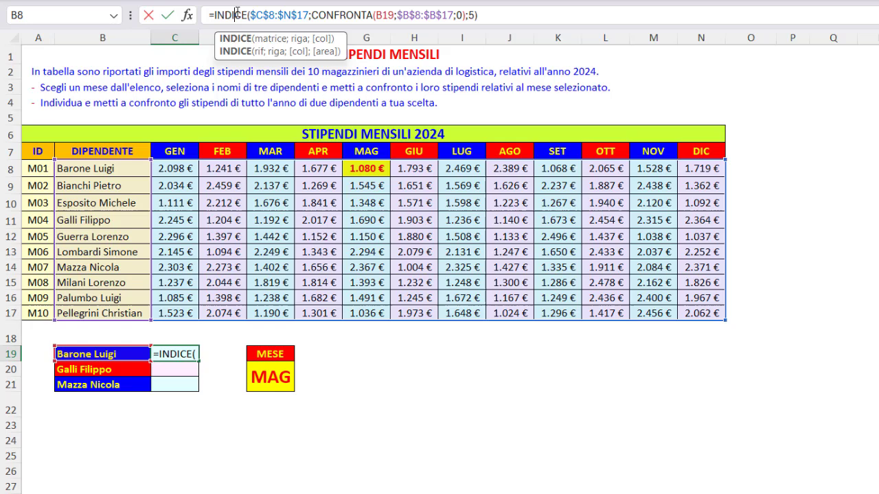
{"action": "left_click", "coordinate": [295, 39]}
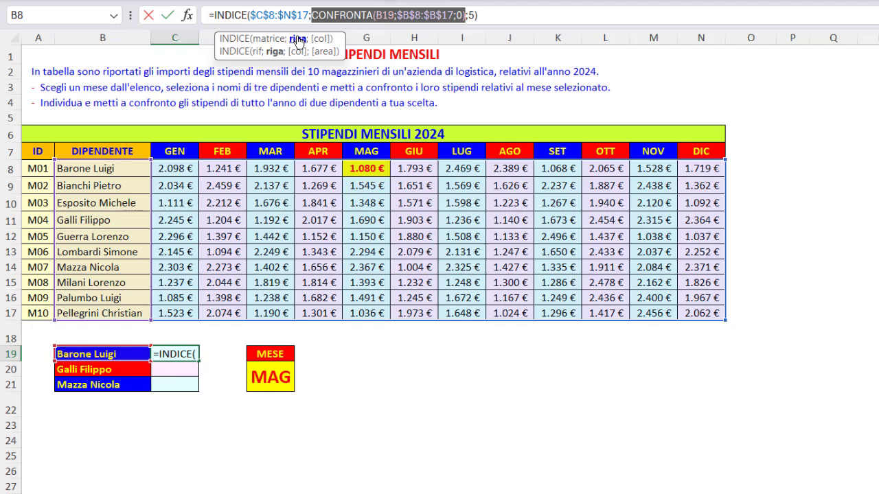
{"action": "type", "text": "17;1"}
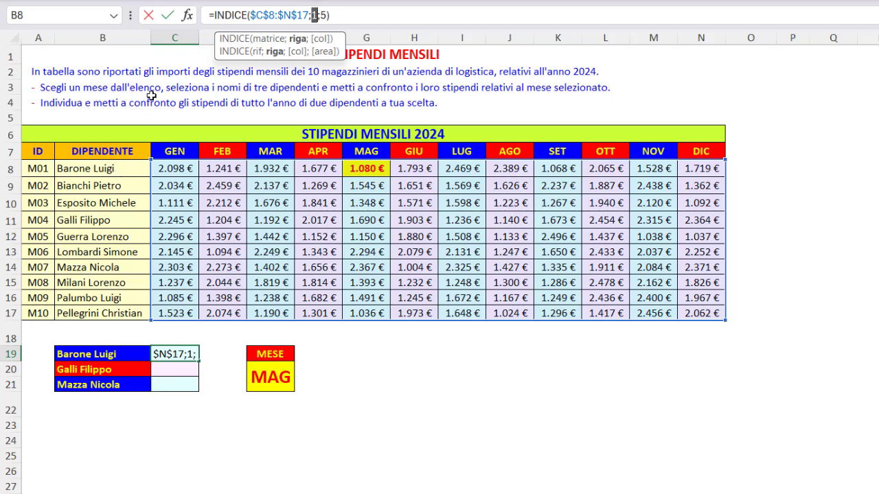
{"action": "key", "text": "ctrl+v"}
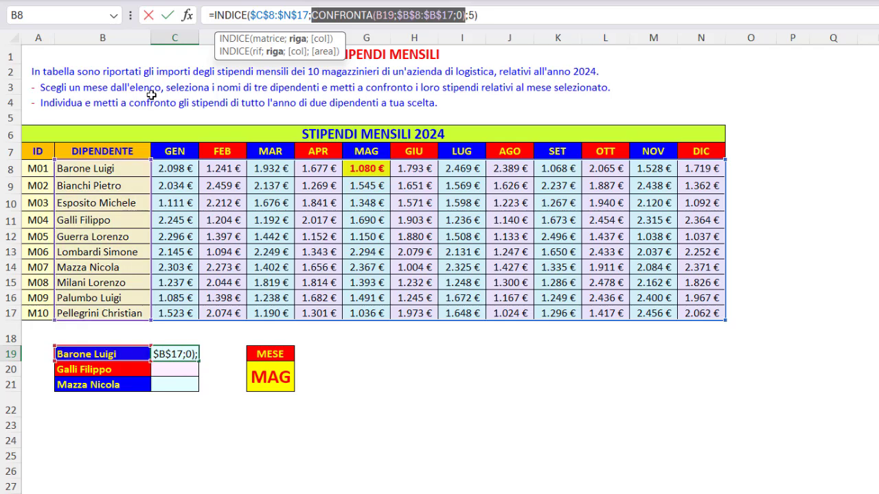
Replace the column number in C19's INDICE formula with CONFRONTA($E$20;$C$7:$N$7;0).
{"action": "left_click", "coordinate": [321, 39]}
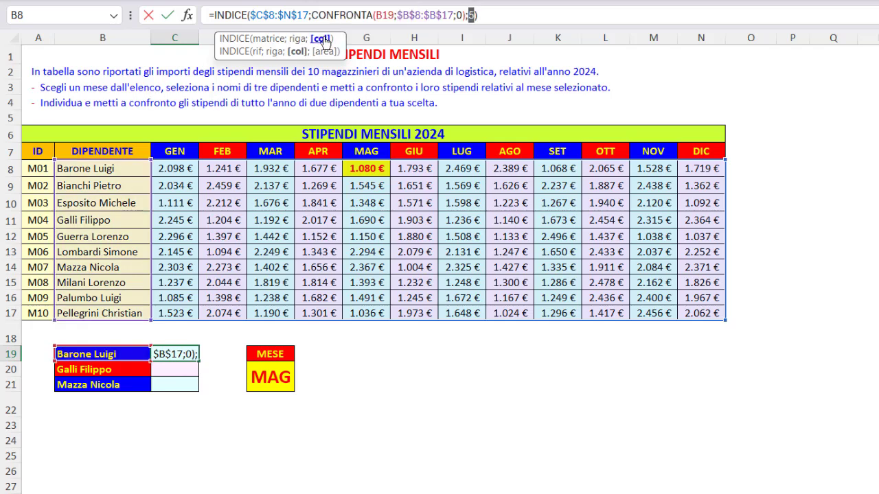
{"action": "type", "text": "con"}
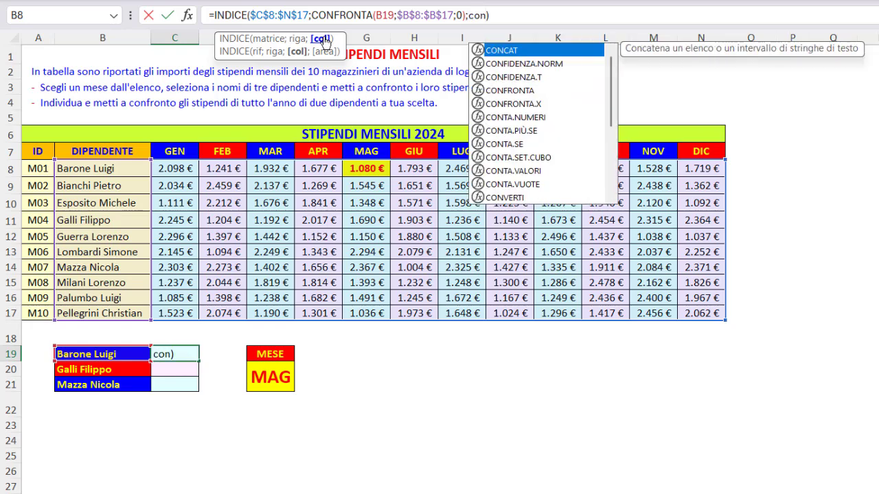
{"action": "type", "text": "f"}
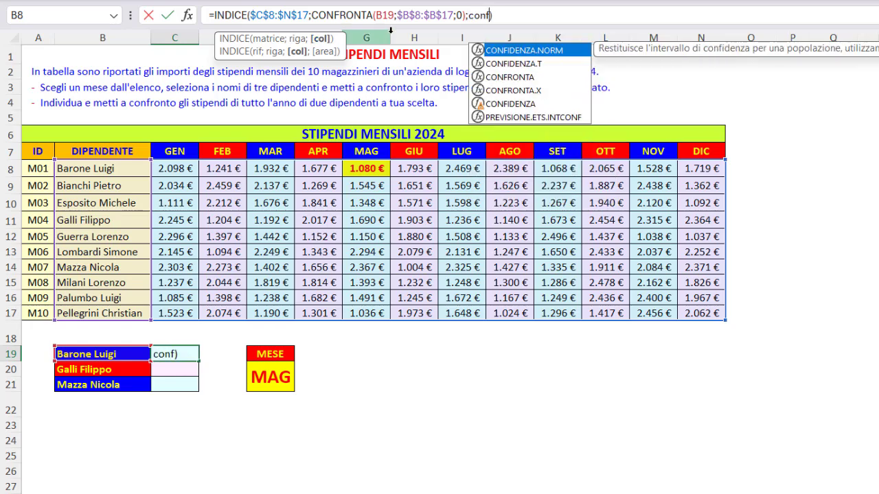
{"action": "double_click", "coordinate": [510, 77]}
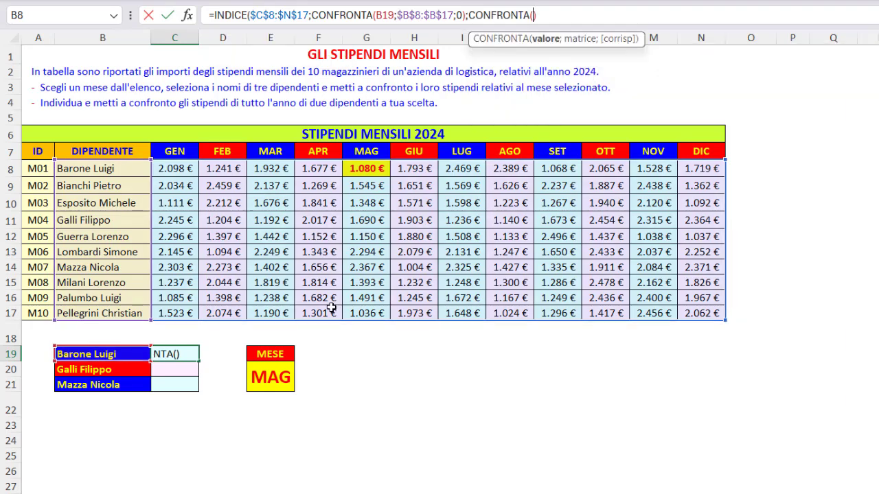
{"action": "left_click", "coordinate": [274, 375]}
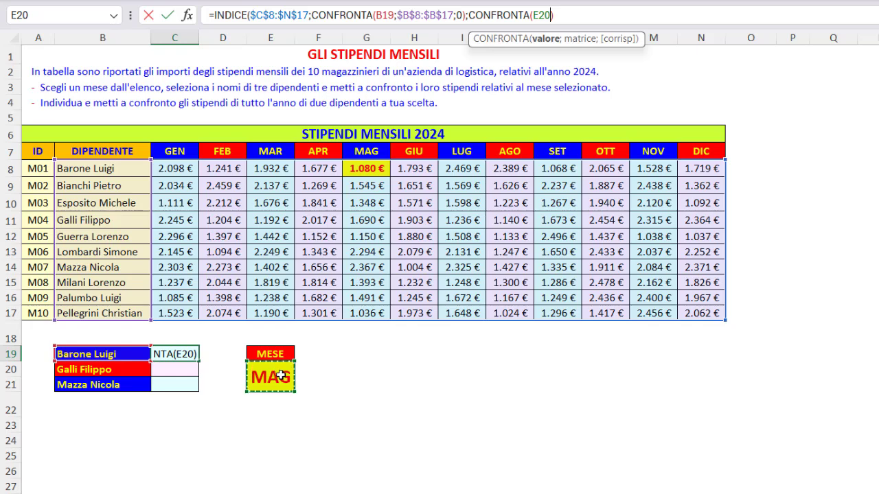
{"action": "key", "text": "F4"}
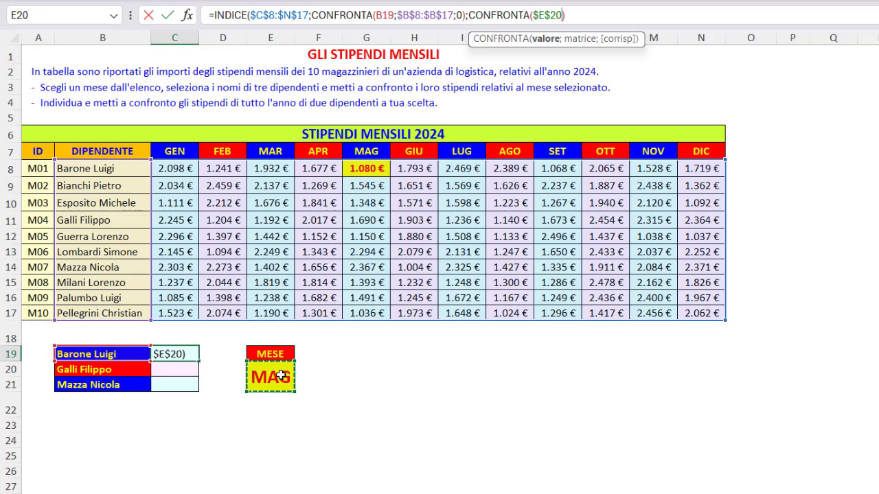
{"action": "type", "text": ";"}
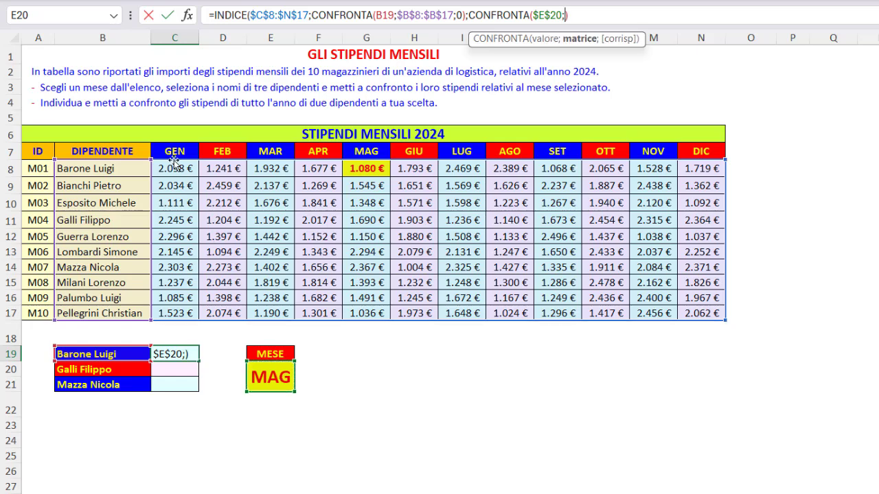
{"action": "left_click_drag", "start_coordinate": [172, 150], "coordinate": [707, 148]}
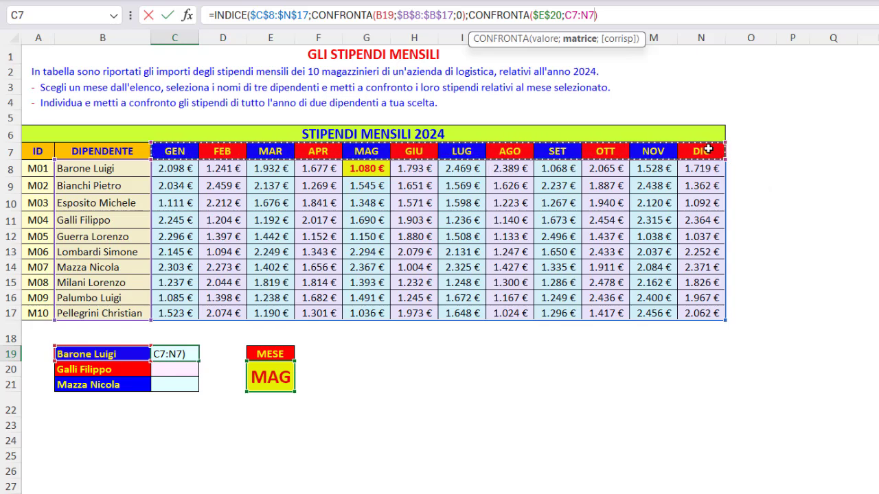
{"action": "key", "text": "F4"}
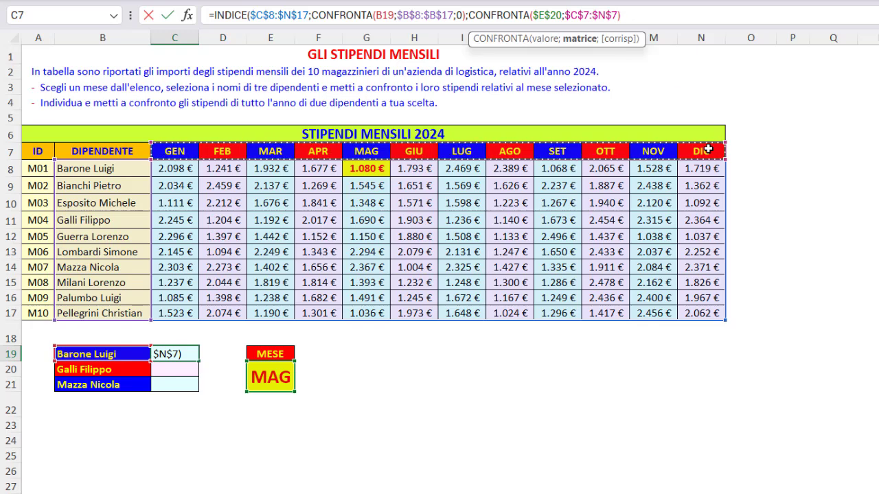
{"action": "type", "text": ";"}
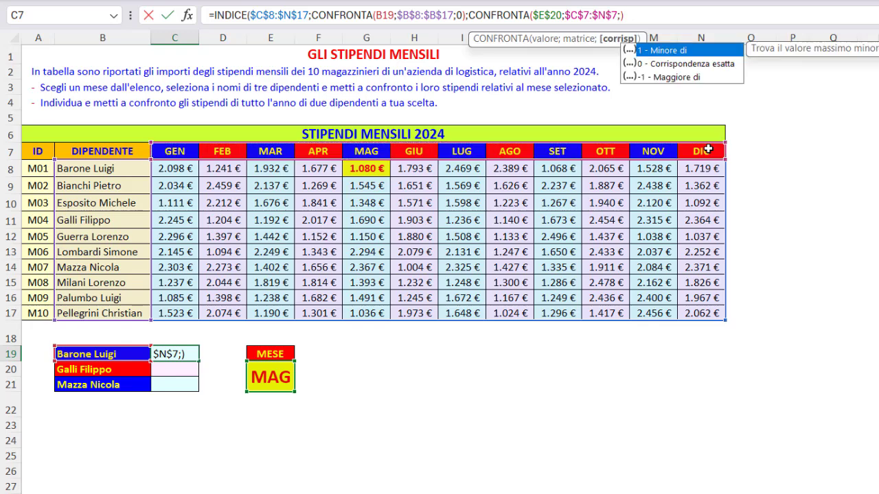
{"action": "type", "text": "0)"}
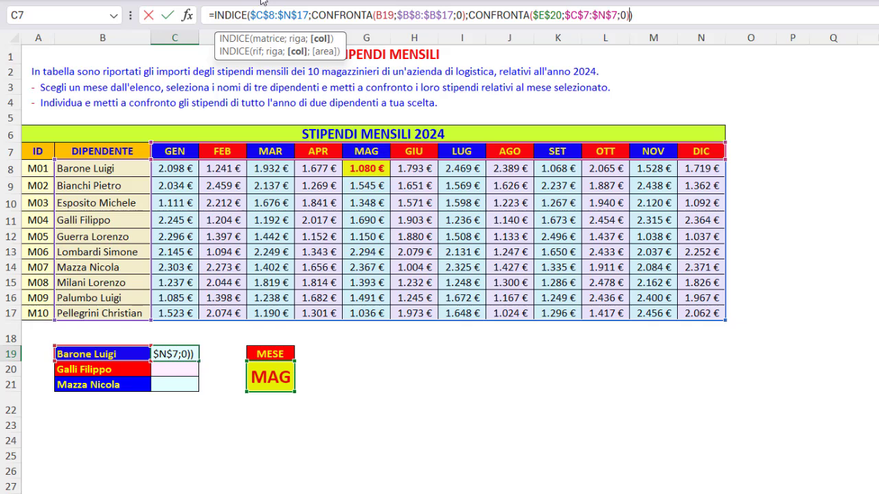
Evaluate INDICE's column argument in place, restore its CONFRONTA expression, and enter the completed formula in C19.
{"action": "left_click", "coordinate": [238, 13]}
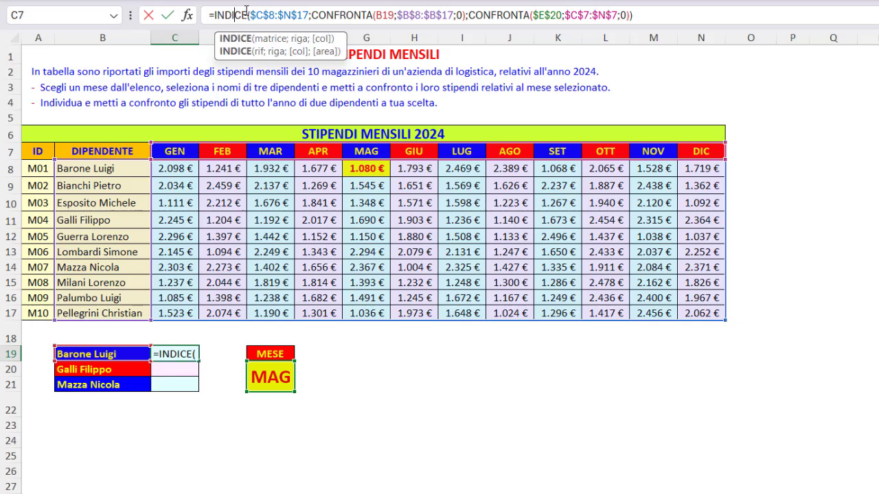
{"action": "left_click", "coordinate": [322, 40]}
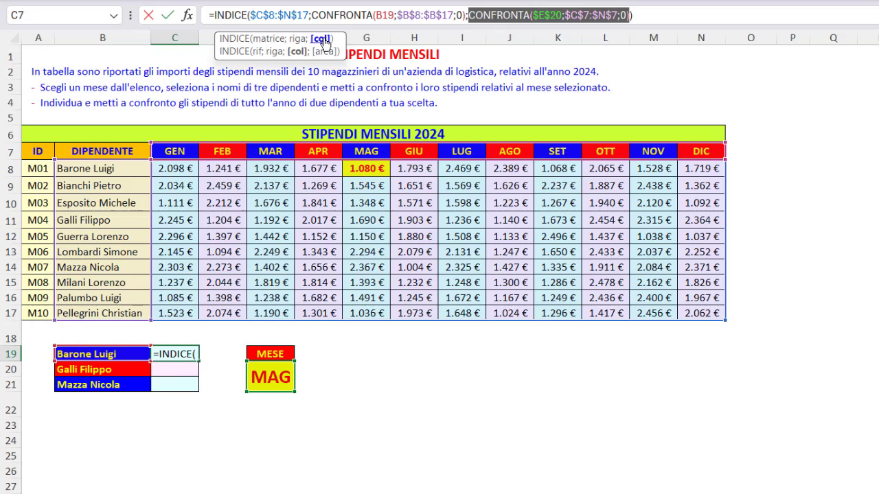
{"action": "key", "text": "F9"}
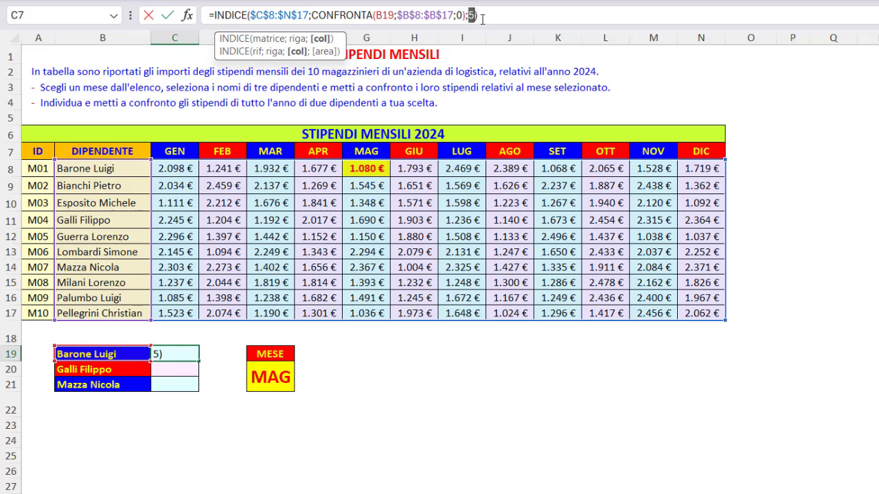
{"action": "key", "text": "ctrl+z"}
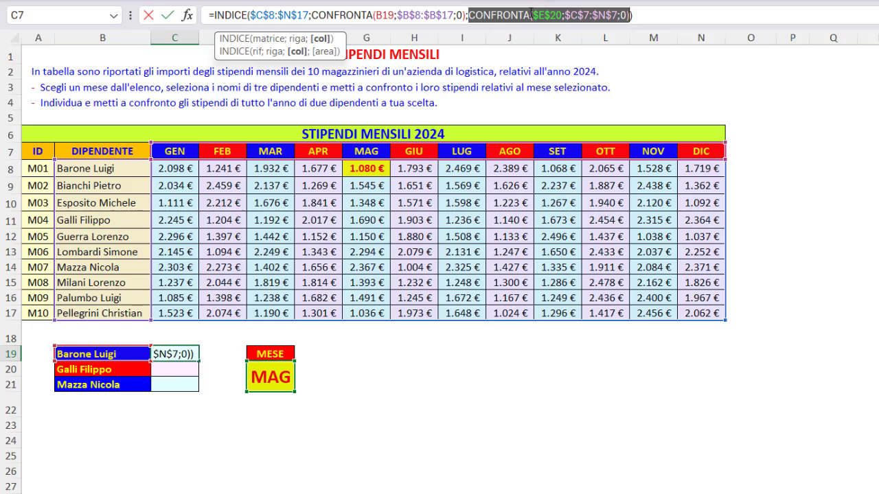
{"action": "key", "text": "Return"}
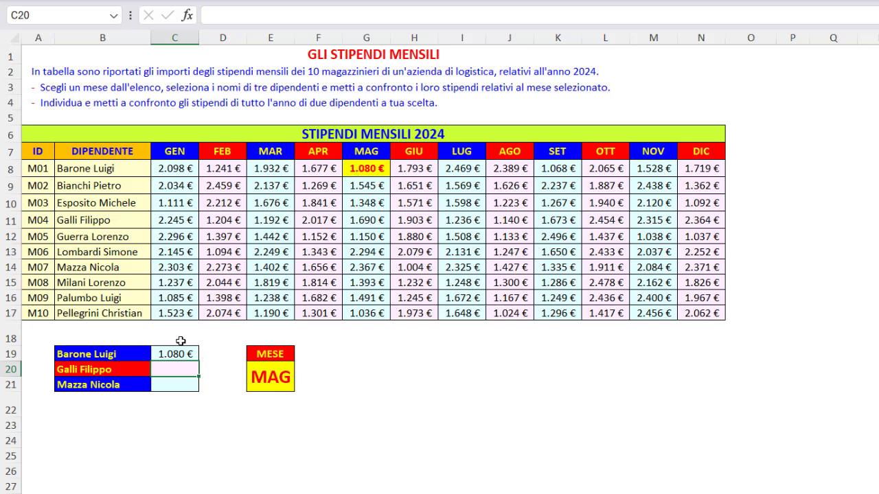
Test the C19 formula by choosing employee M02 in B19 and GIU as the month in E20.
{"action": "left_click", "coordinate": [137, 357]}
{"action": "left_click", "coordinate": [158, 354]}
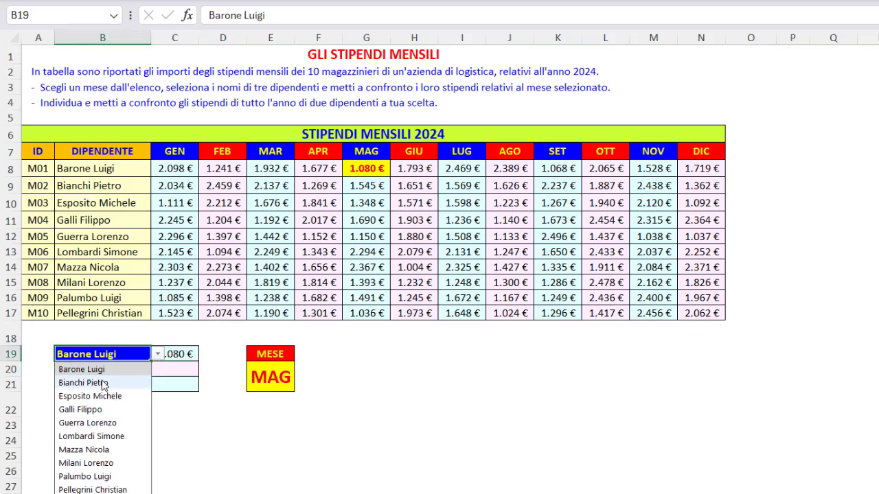
{"action": "left_click", "coordinate": [102, 383]}
{"action": "left_click", "coordinate": [268, 377]}
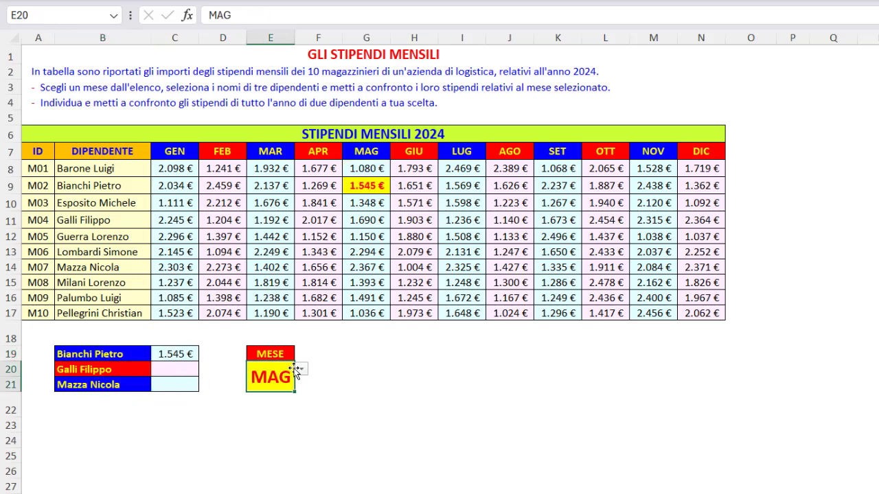
{"action": "left_click", "coordinate": [302, 369]}
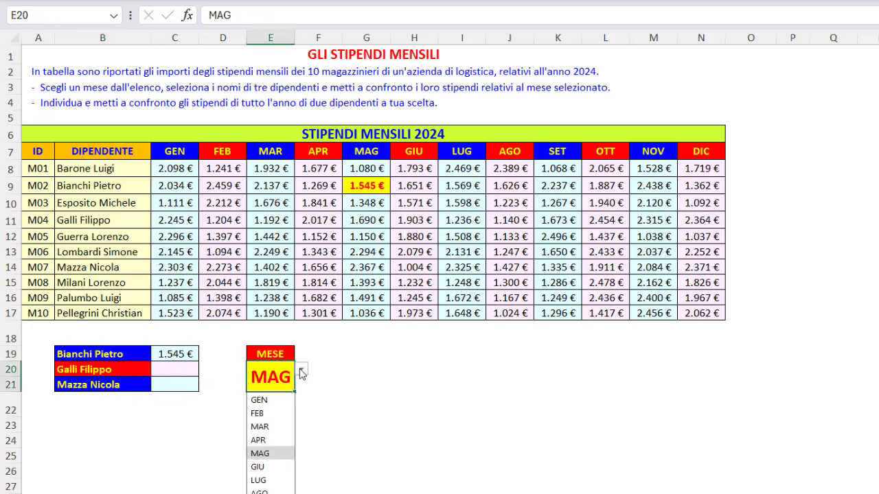
{"action": "left_click", "coordinate": [260, 470]}
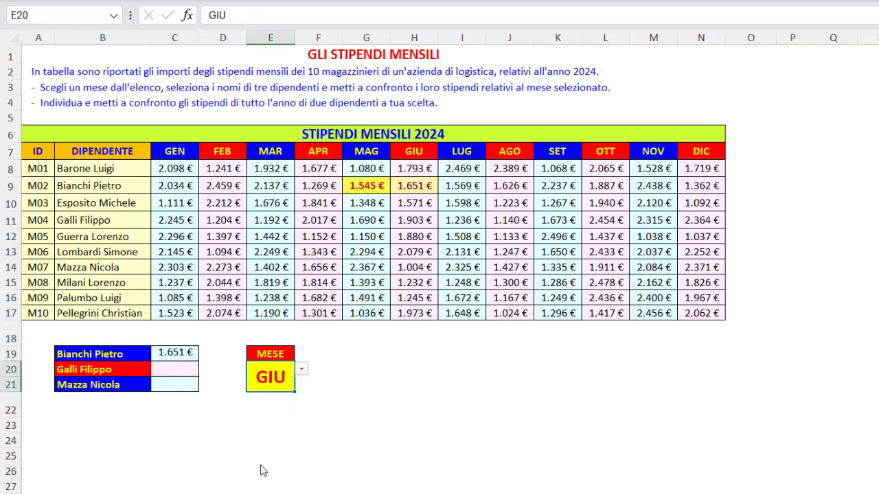
Fill the C19 formula down through C21 without copying the formatting.
{"action": "left_click", "coordinate": [197, 357]}
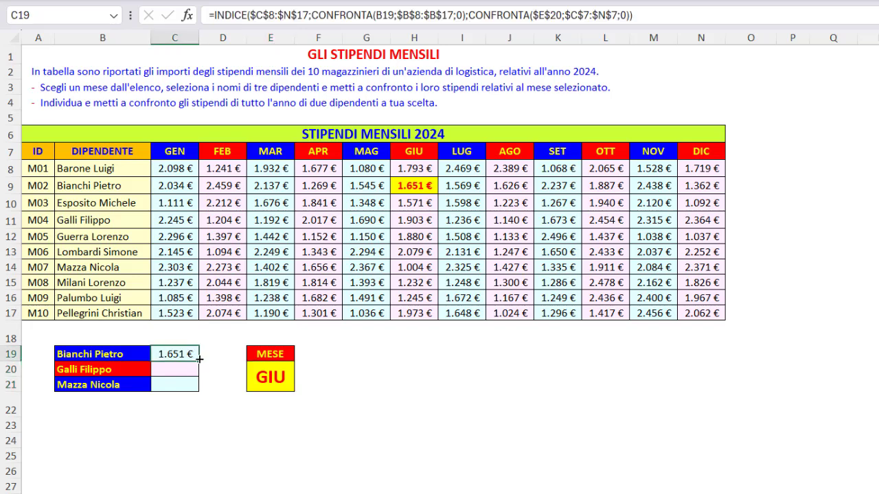
{"action": "left_click_drag", "start_coordinate": [199, 360], "coordinate": [198, 393]}
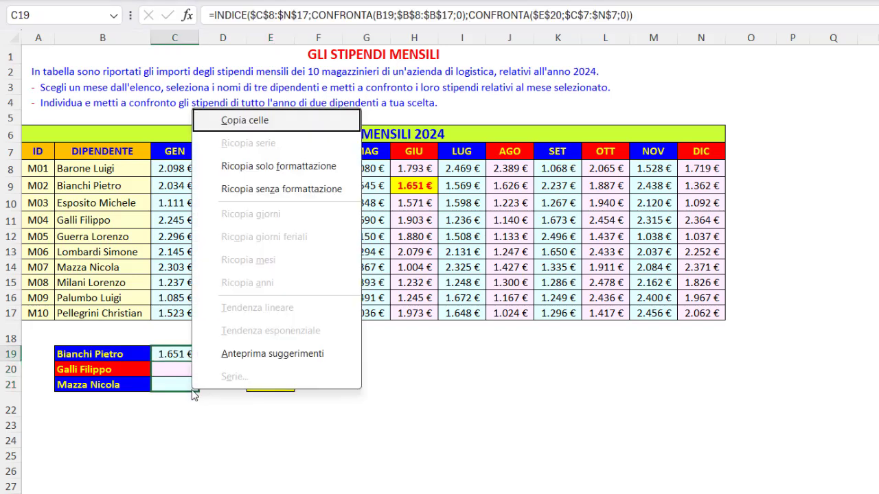
{"action": "left_click", "coordinate": [248, 191]}
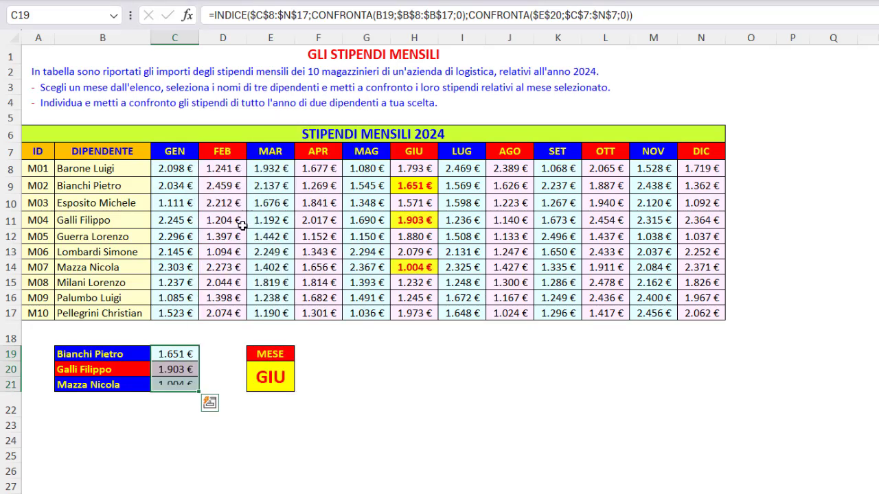
Choose employee M01 in B19 and MAG as the month in E20.
{"action": "left_click", "coordinate": [124, 353]}
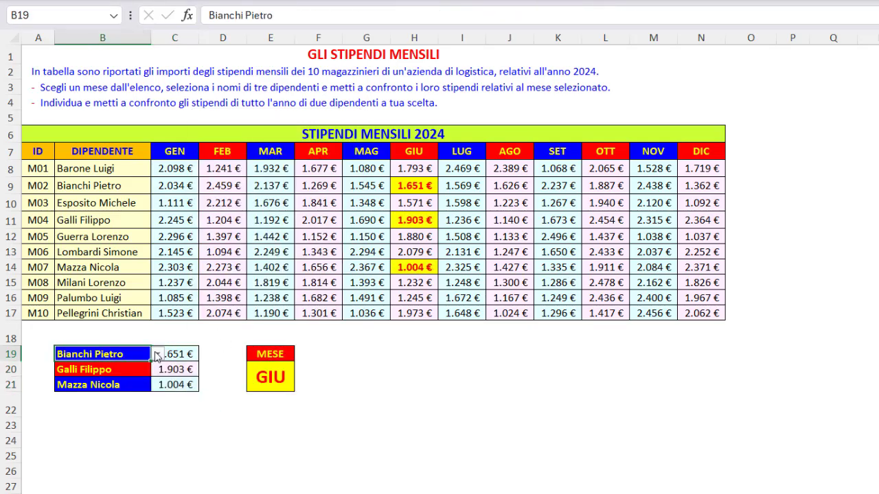
{"action": "left_click", "coordinate": [160, 354]}
{"action": "left_click", "coordinate": [110, 366]}
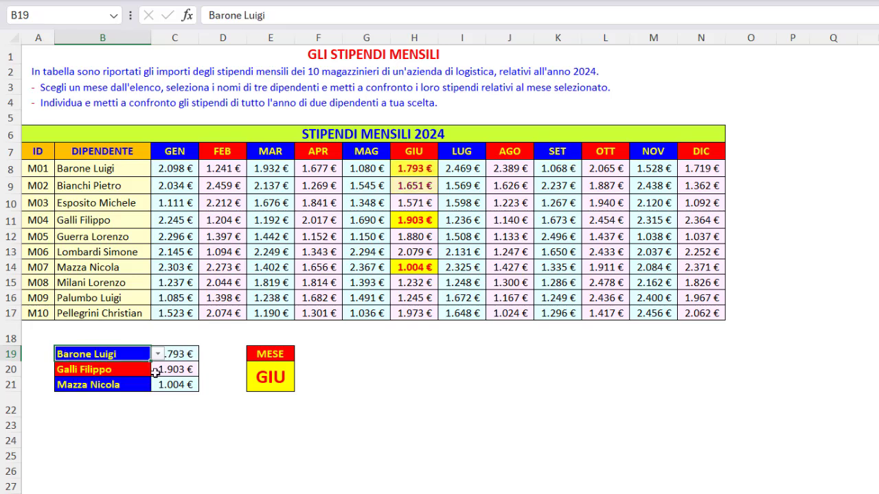
{"action": "left_click", "coordinate": [291, 369]}
{"action": "left_click", "coordinate": [302, 370]}
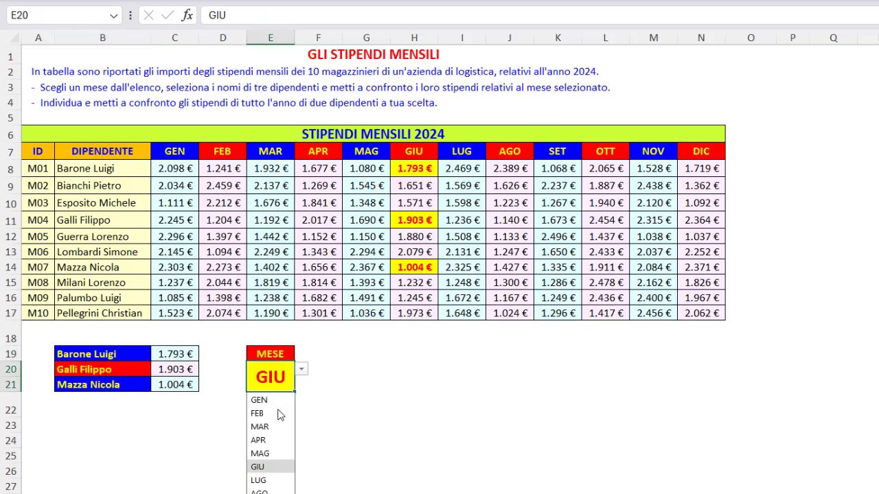
{"action": "left_click", "coordinate": [267, 453]}
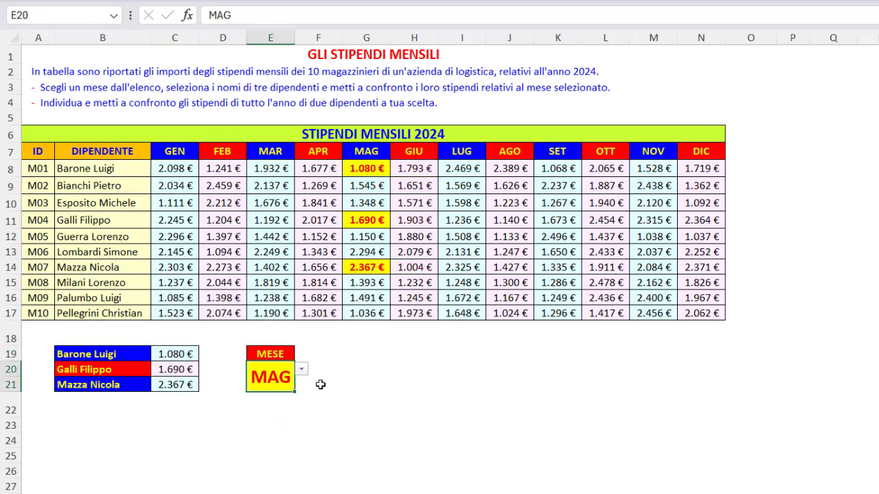
Choose employee M03 in B25 as the first employee of the two-employee salary comparison table.
{"action": "left_click", "coordinate": [467, 102]}
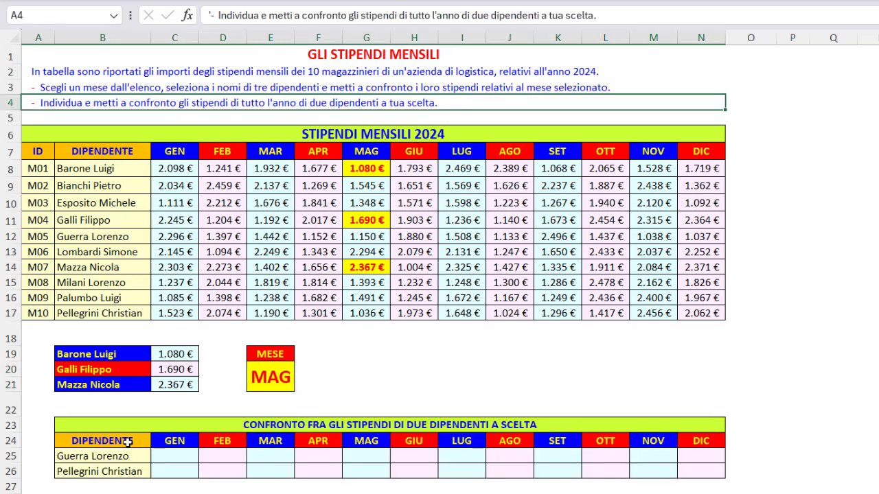
{"action": "left_click", "coordinate": [122, 454]}
{"action": "left_click", "coordinate": [157, 456]}
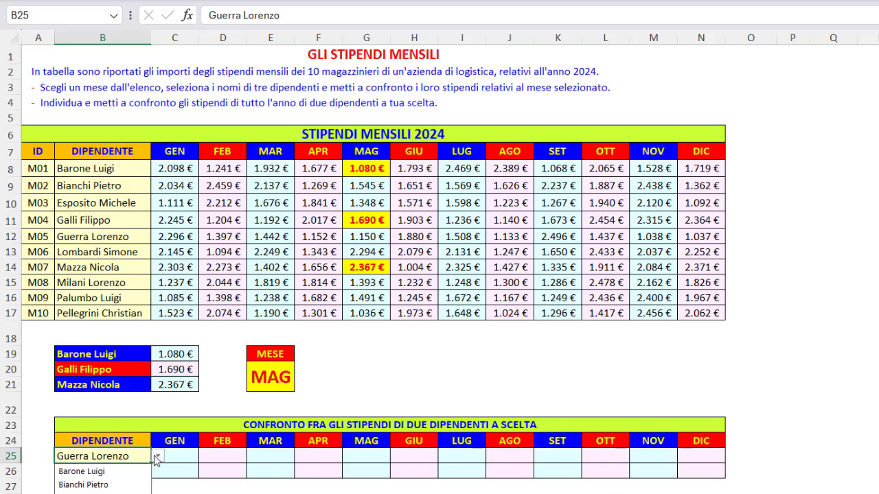
{"action": "left_click", "coordinate": [86, 493]}
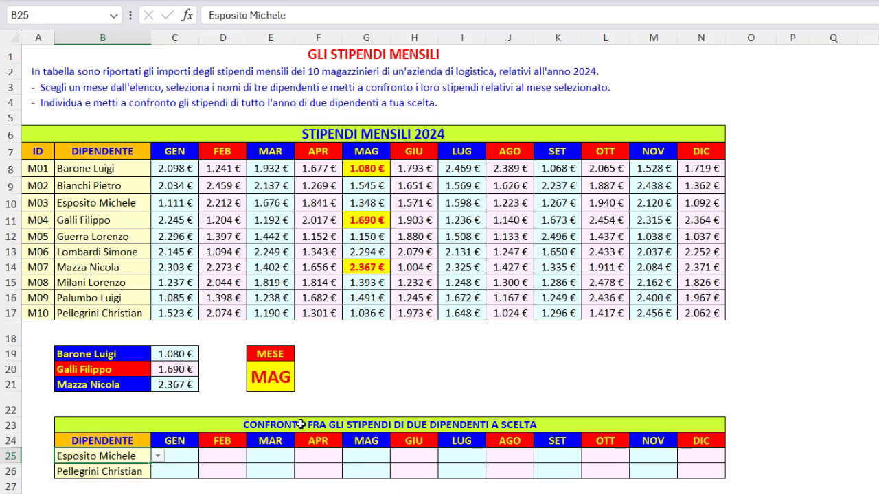
Start an INDICE formula in C25 with the absolute range $C$8:$N$17 as its matrix.
{"action": "left_click", "coordinate": [184, 457]}
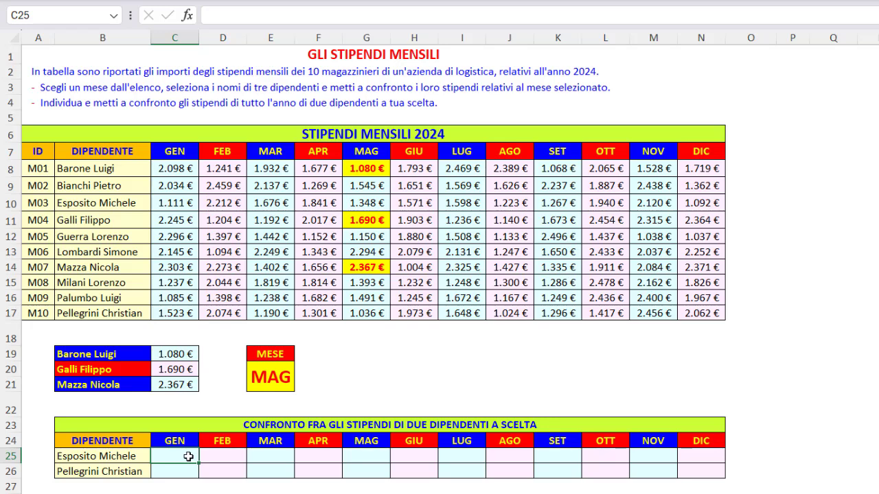
{"action": "type", "text": "=ind"}
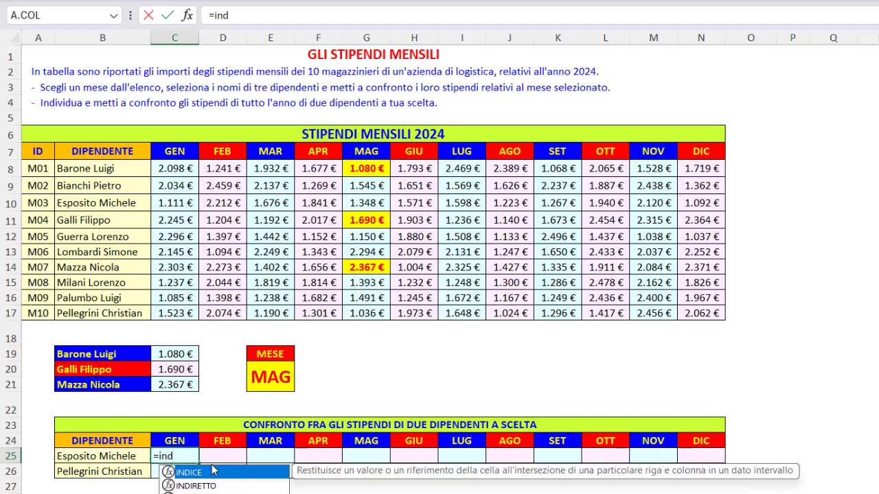
{"action": "double_click", "coordinate": [212, 470]}
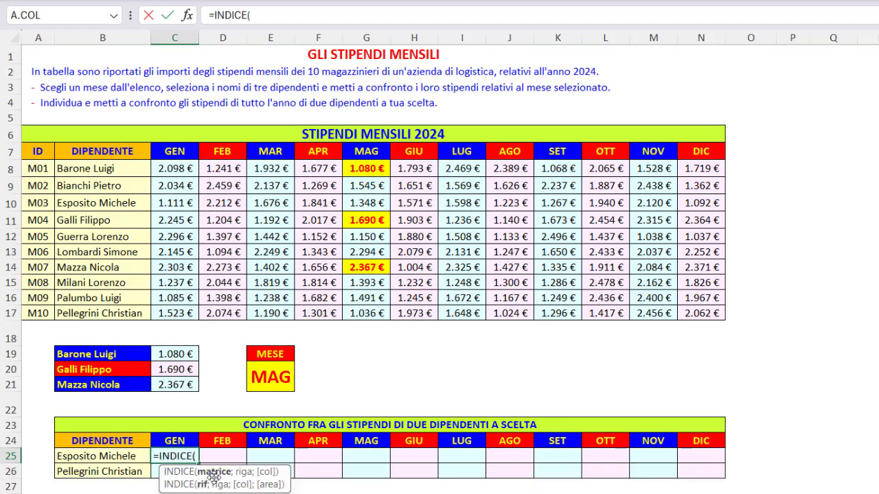
{"action": "left_click", "coordinate": [178, 171]}
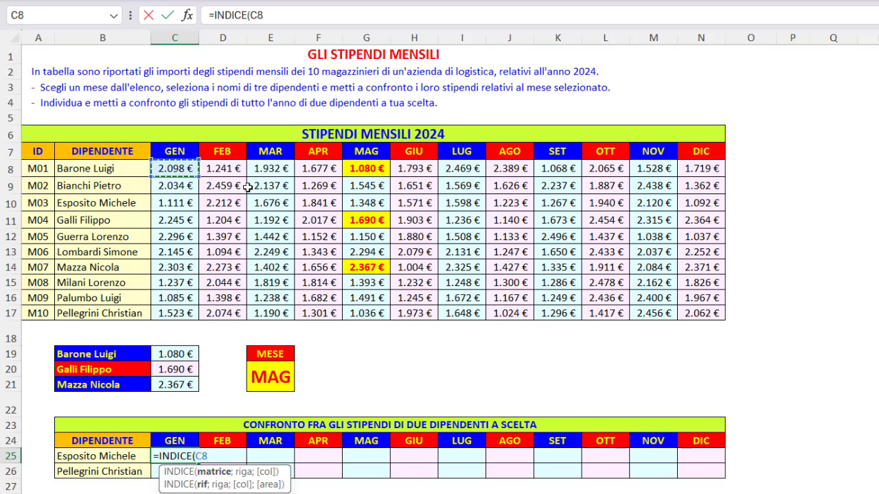
{"action": "left_click_drag", "start_coordinate": [247, 187], "coordinate": [684, 303]}
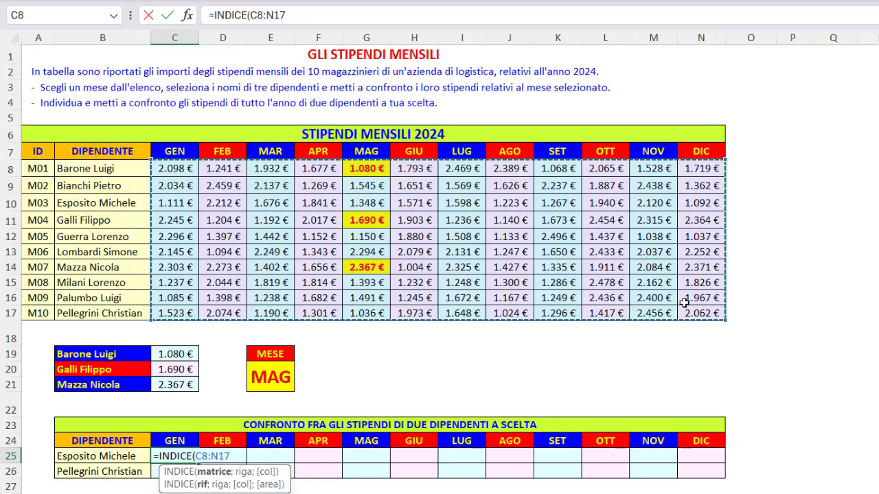
{"action": "key", "text": "F4"}
{"action": "type", "text": ";"}
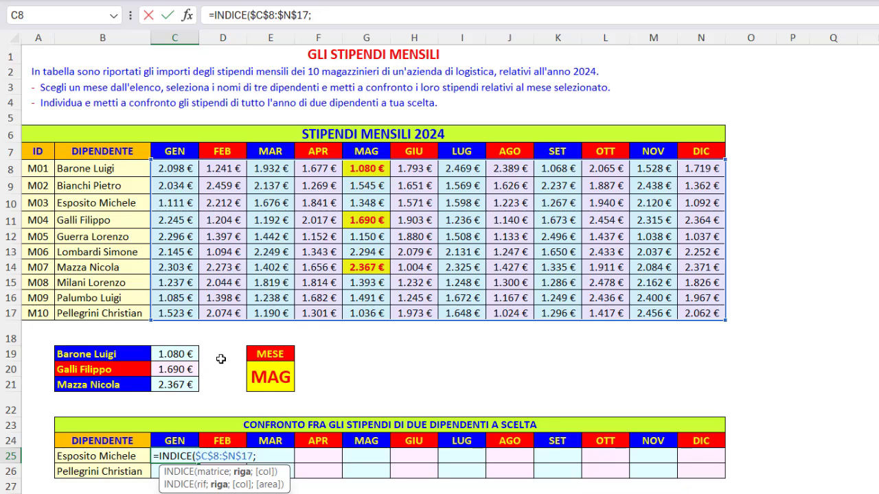
Add CONFRONTA(B25;$B$8:$B$17;0) as the row argument of the C25 formula.
{"action": "type", "text": "conf"}
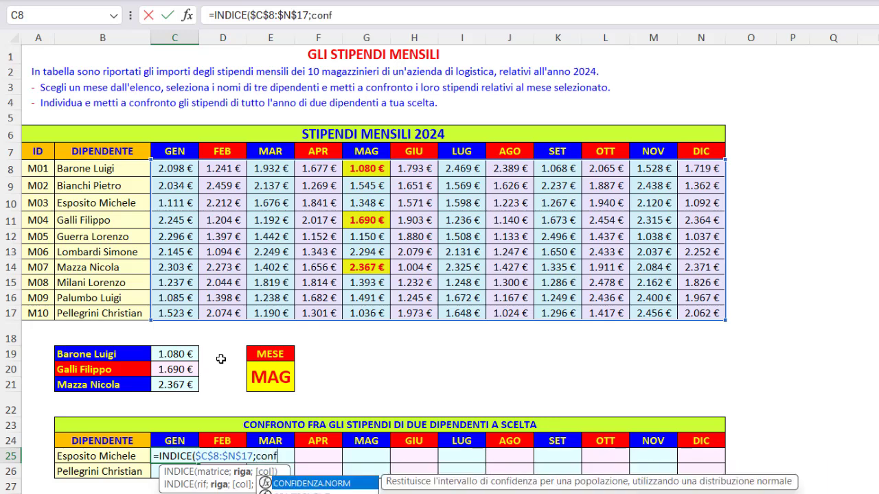
{"action": "type", "text": "r"}
{"action": "key", "text": "Tab"}
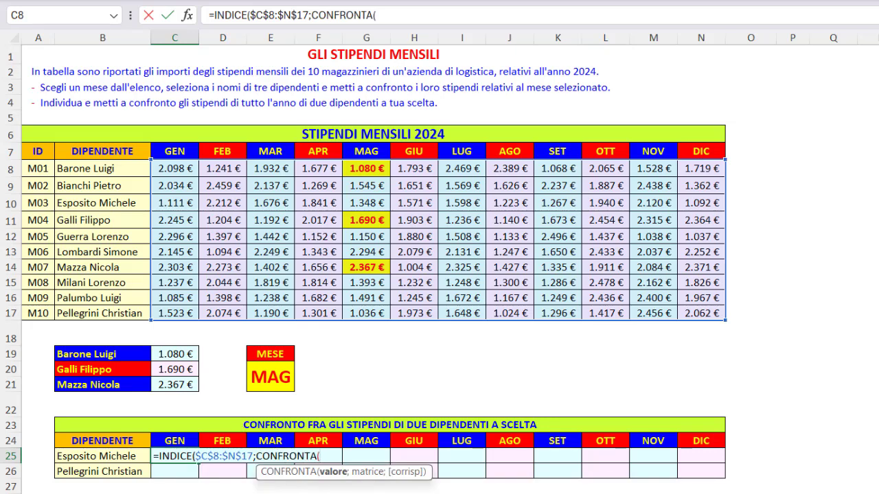
{"action": "left_click", "coordinate": [118, 457]}
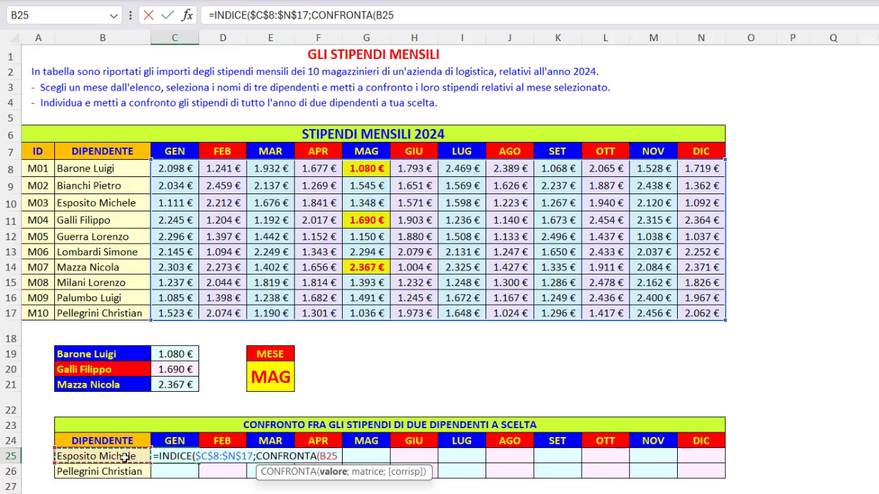
{"action": "type", "text": ";"}
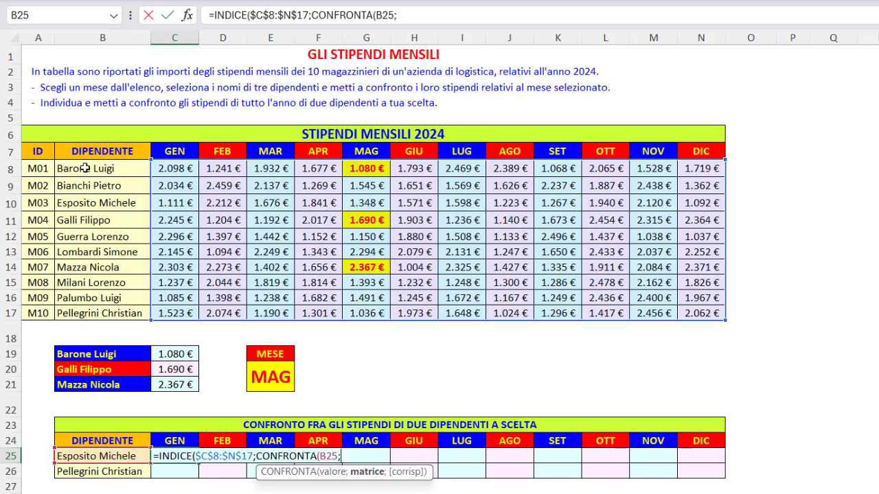
{"action": "left_click_drag", "start_coordinate": [84, 168], "coordinate": [105, 312]}
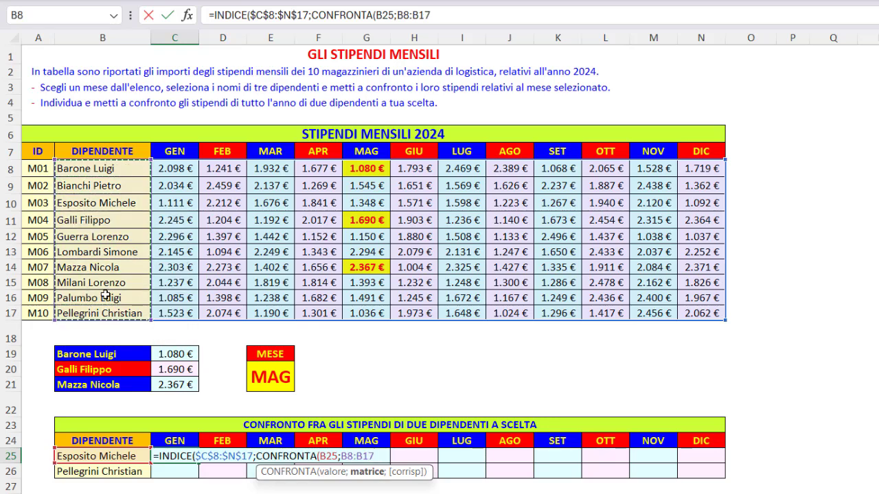
{"action": "key", "text": "F4"}
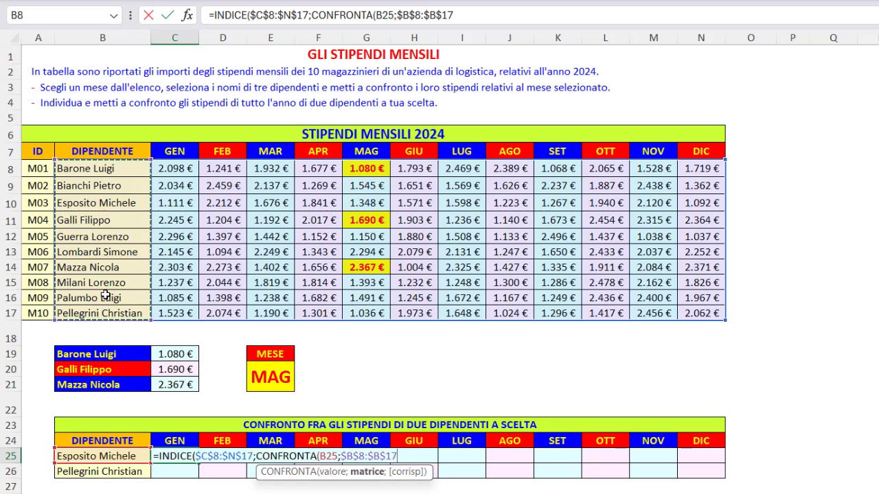
{"action": "type", "text": ";"}
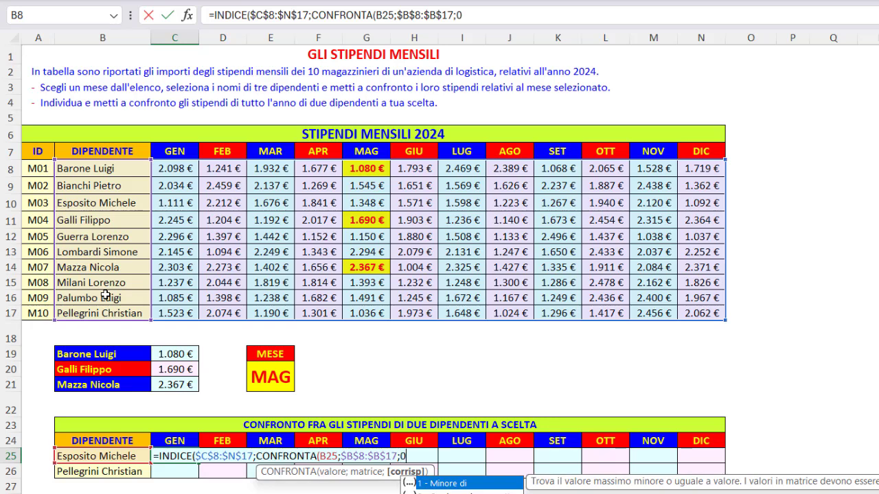
{"action": "type", "text": "0)"}
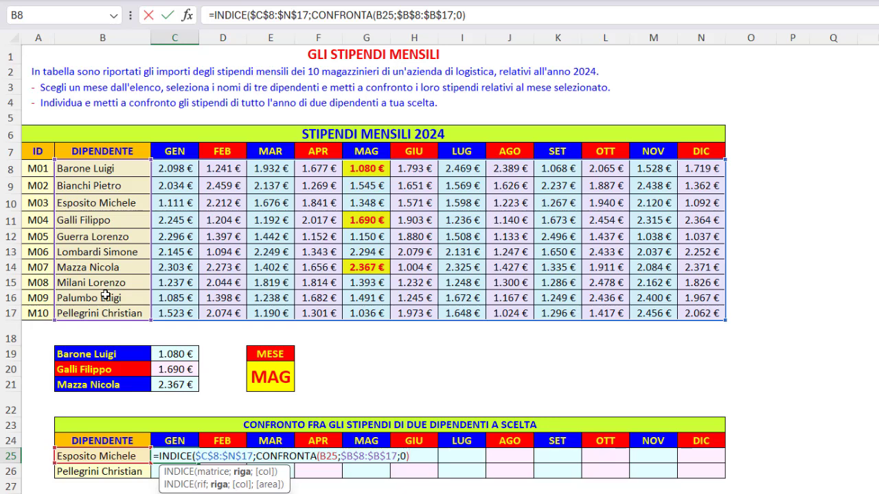
Leave the column argument of the C25 INDICE formula empty and enter the formula.
{"action": "type", "text": ";"}
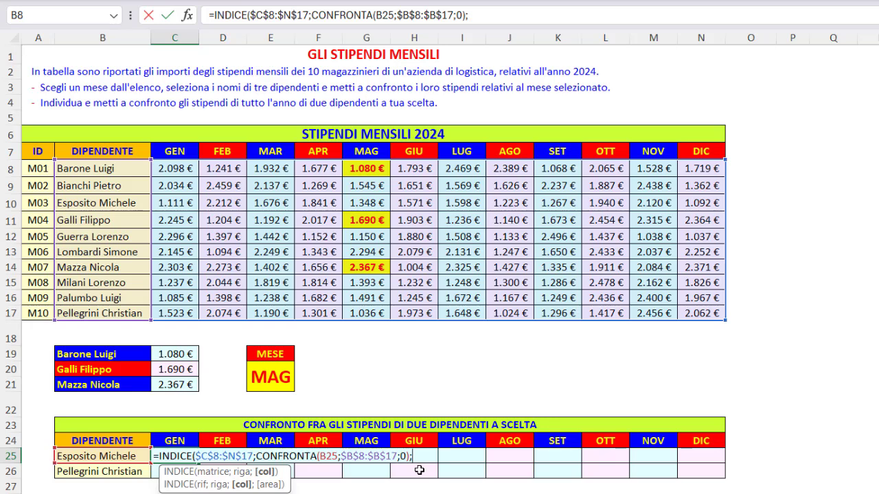
{"action": "type", "text": ")"}
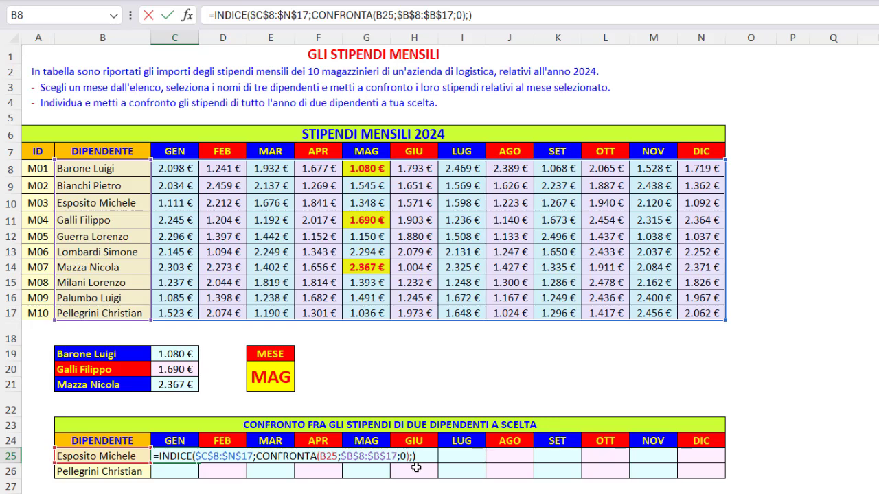
{"action": "key", "text": "Return"}
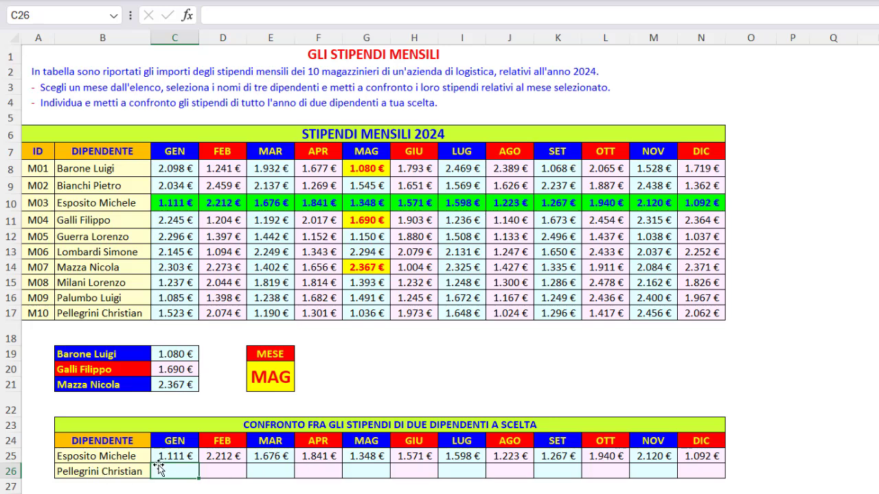
Fill the C25 formula down to C26 for the second employee.
{"action": "left_click", "coordinate": [174, 456]}
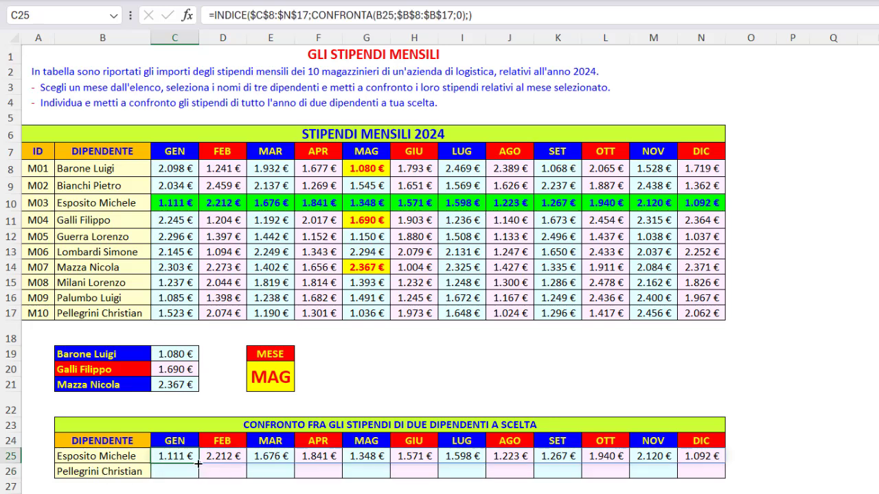
{"action": "left_click_drag", "start_coordinate": [198, 464], "coordinate": [198, 478]}
{"action": "left_click", "coordinate": [197, 425]}
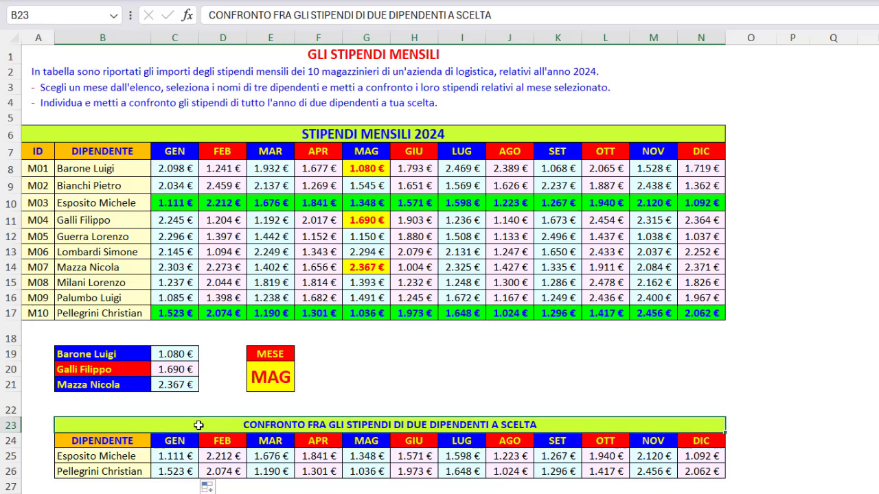
Choose employee M05 in B25 as the first employee of the yearly comparison.
{"action": "left_click", "coordinate": [136, 457]}
{"action": "left_click", "coordinate": [158, 458]}
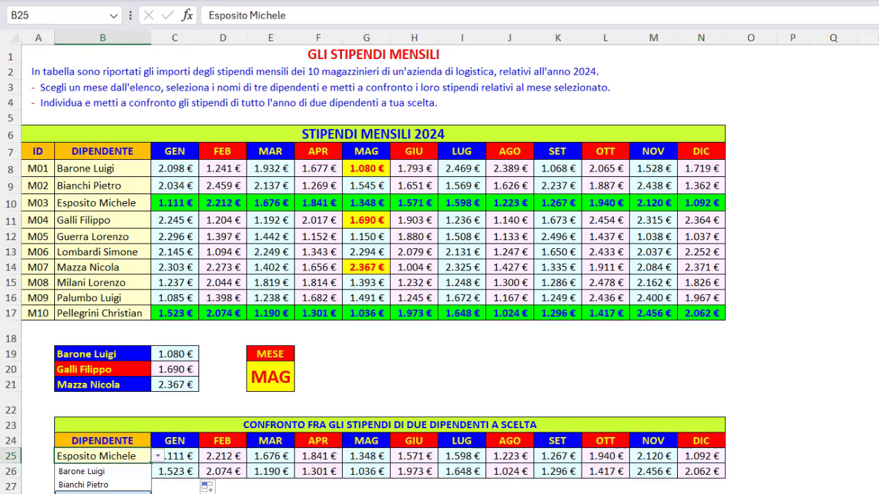
{"action": "left_click", "coordinate": [103, 493]}
{"action": "left_click", "coordinate": [227, 134]}
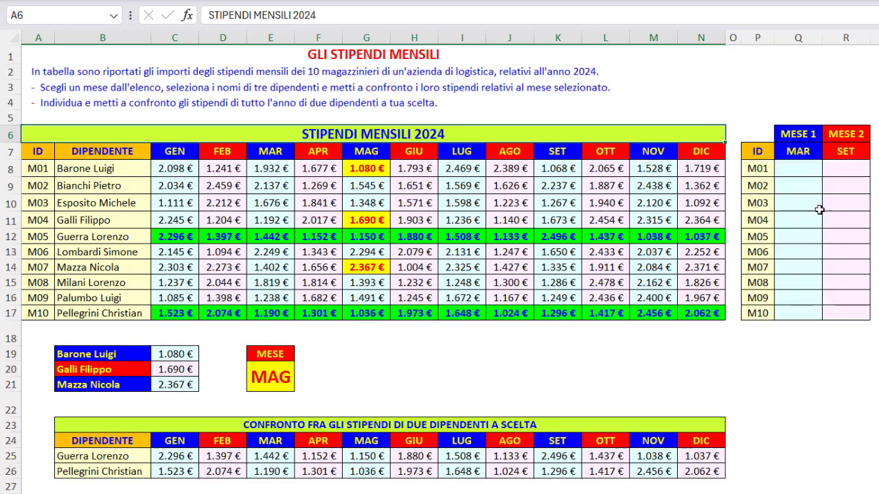
Choose LUG in R7 as the second month of the two-month comparison table.
{"action": "left_click", "coordinate": [814, 151]}
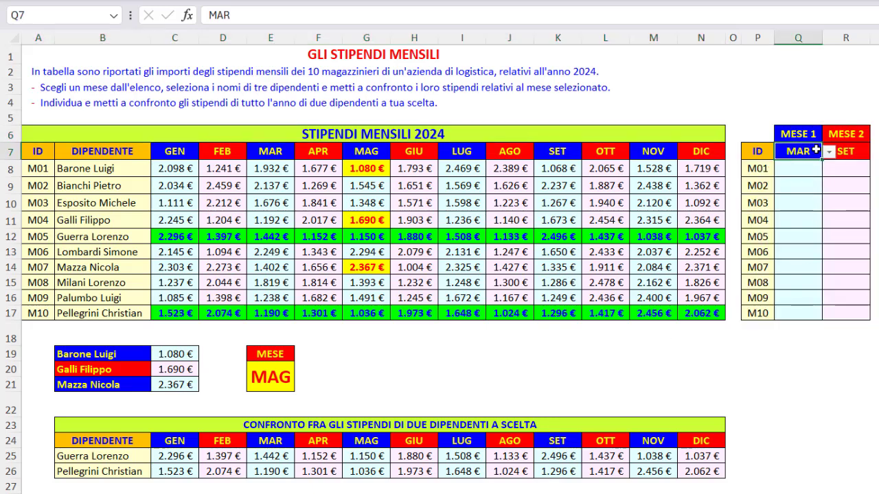
{"action": "left_click", "coordinate": [851, 151]}
{"action": "left_click", "coordinate": [875, 155]}
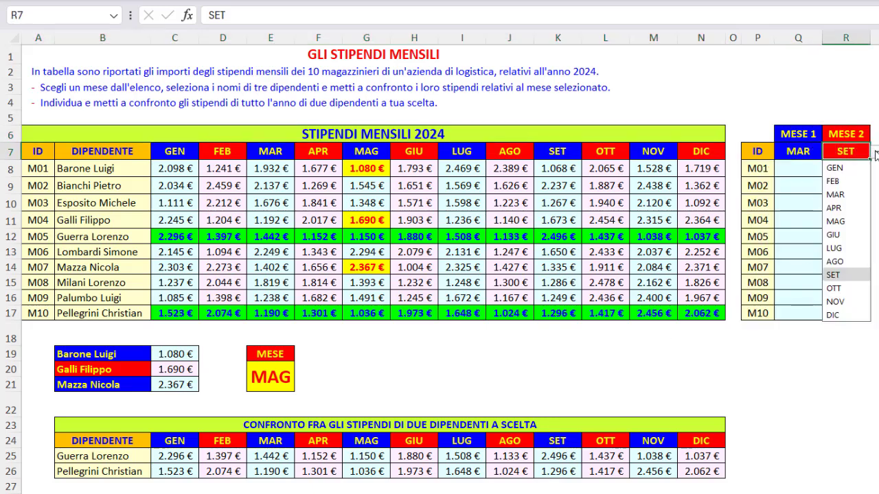
{"action": "left_click", "coordinate": [833, 249]}
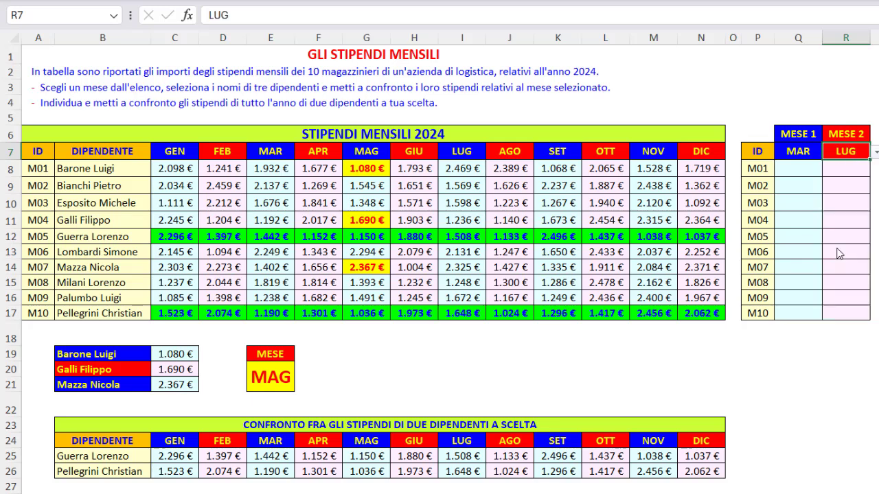
Start an INDICE formula in Q8 with the absolute range $C$8:$N$17 as its matrix.
{"action": "left_click", "coordinate": [807, 170]}
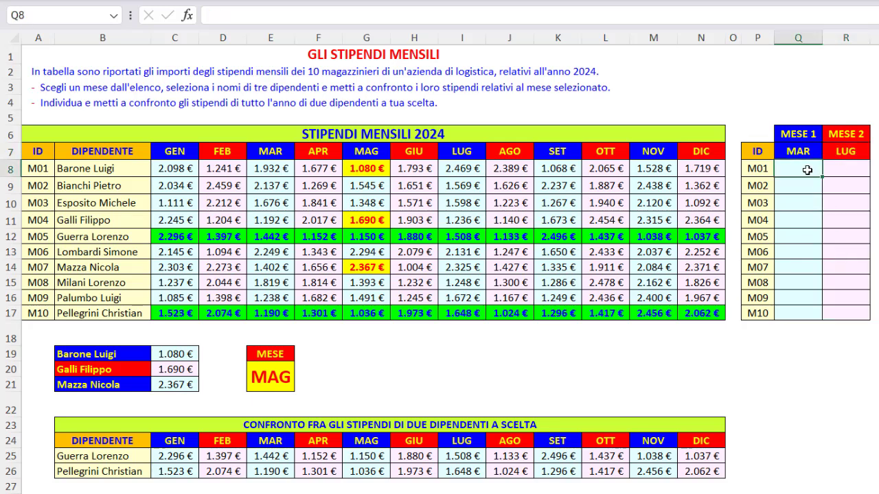
{"action": "type", "text": "=ind"}
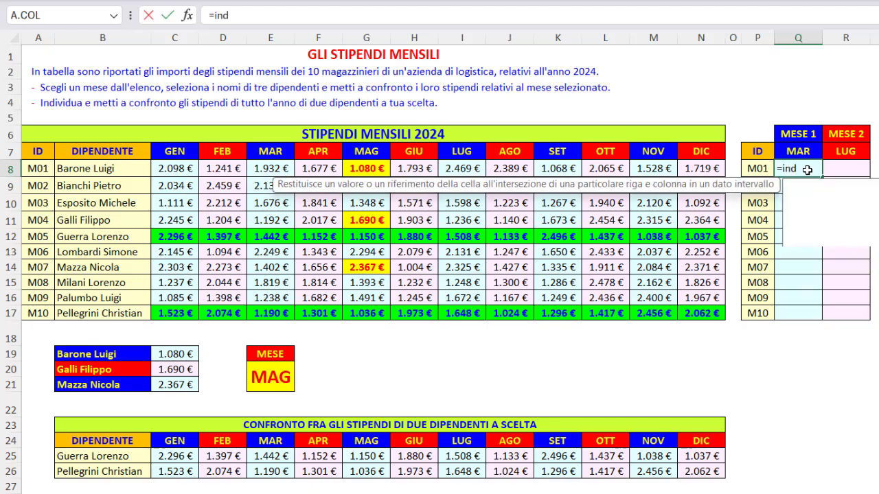
{"action": "type", "text": "i"}
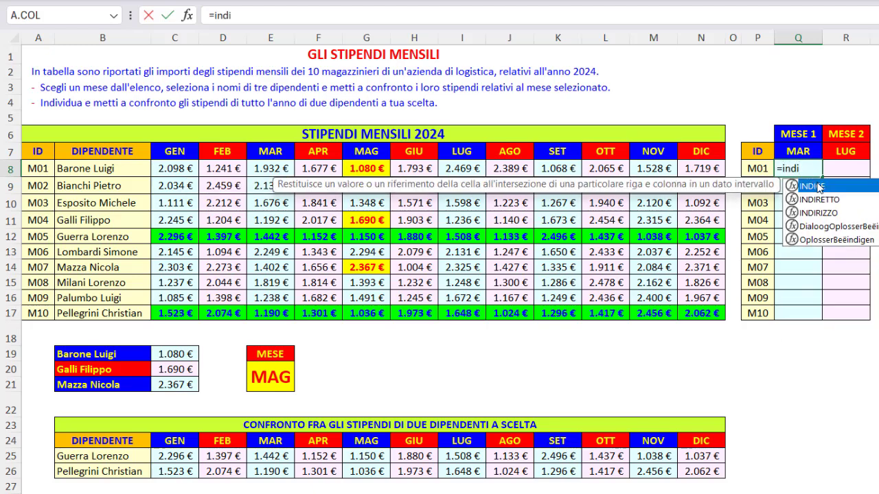
{"action": "double_click", "coordinate": [817, 186]}
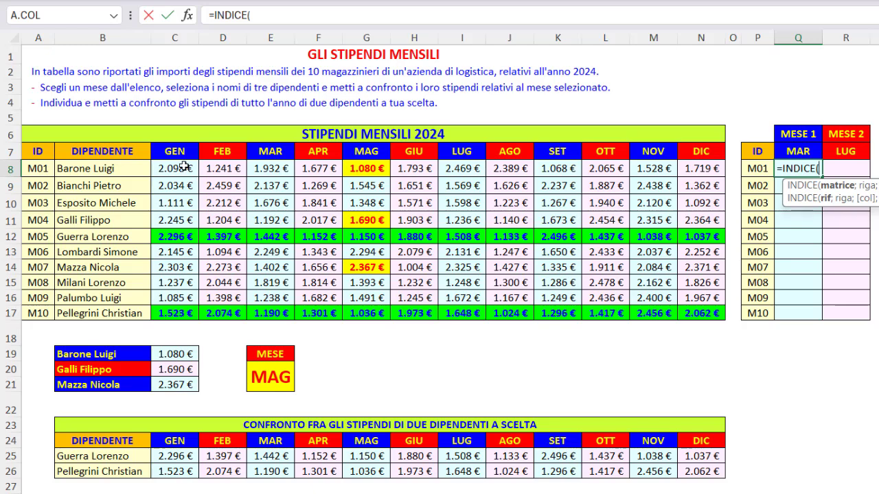
{"action": "left_click_drag", "start_coordinate": [177, 166], "coordinate": [287, 190]}
{"action": "left_click_drag", "start_coordinate": [432, 208], "coordinate": [760, 342]}
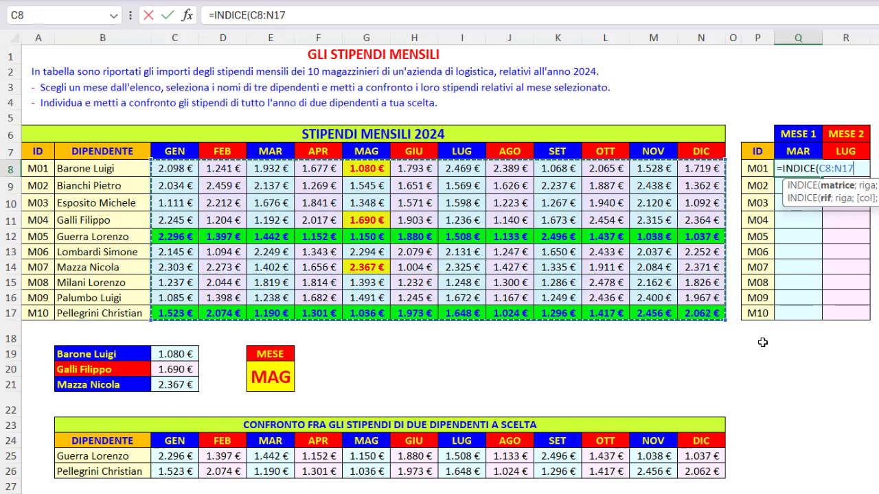
{"action": "key", "text": "F4"}
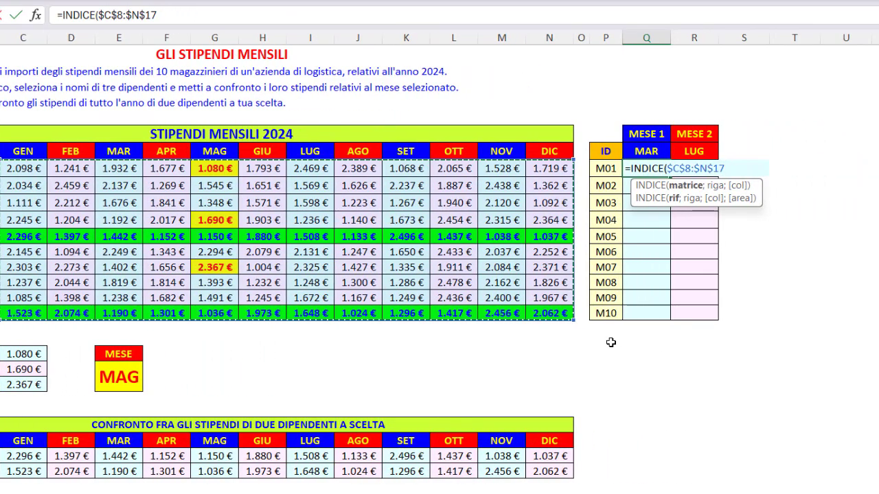
{"action": "type", "text": ";"}
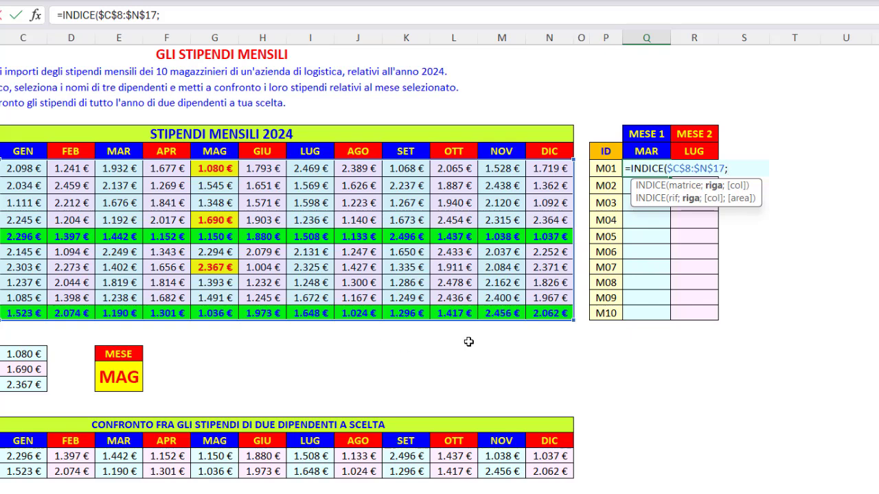
Complete the Q8 INDICE formula with an empty row argument and CONFRONTA(Q7;$C$7:$N$7;0) as the column argument.
{"action": "type", "text": ";"}
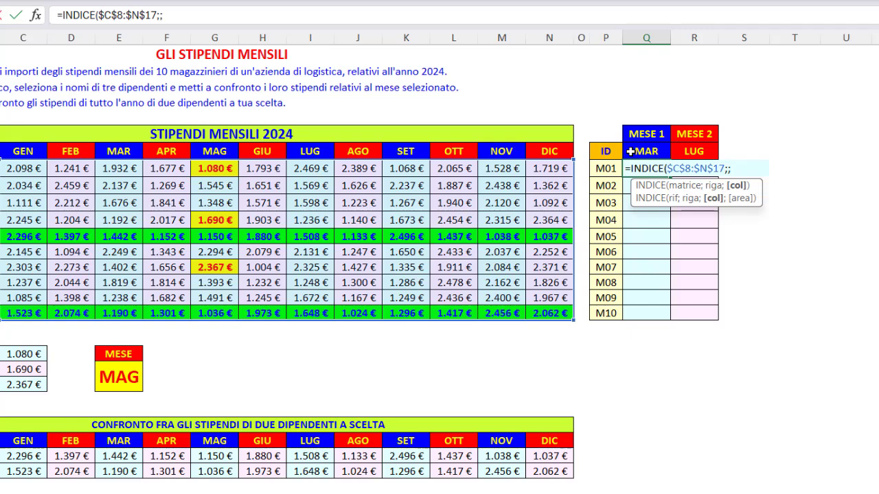
{"action": "type", "text": "conf"}
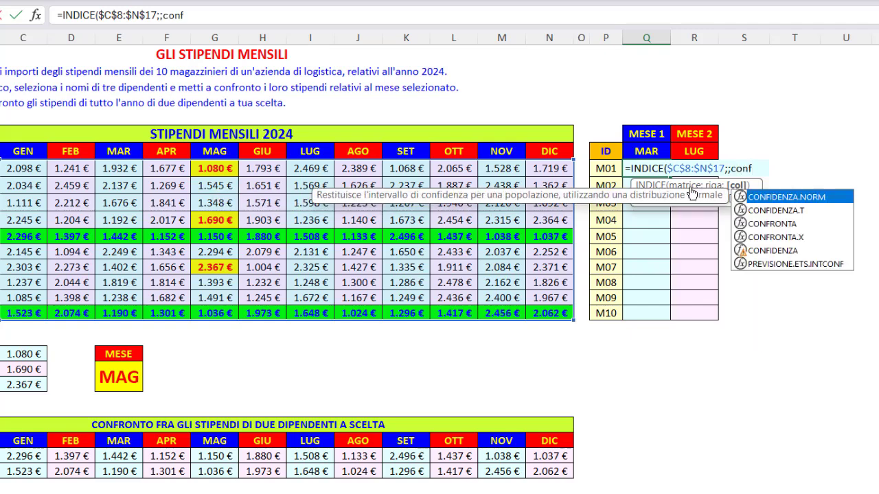
{"action": "double_click", "coordinate": [764, 225]}
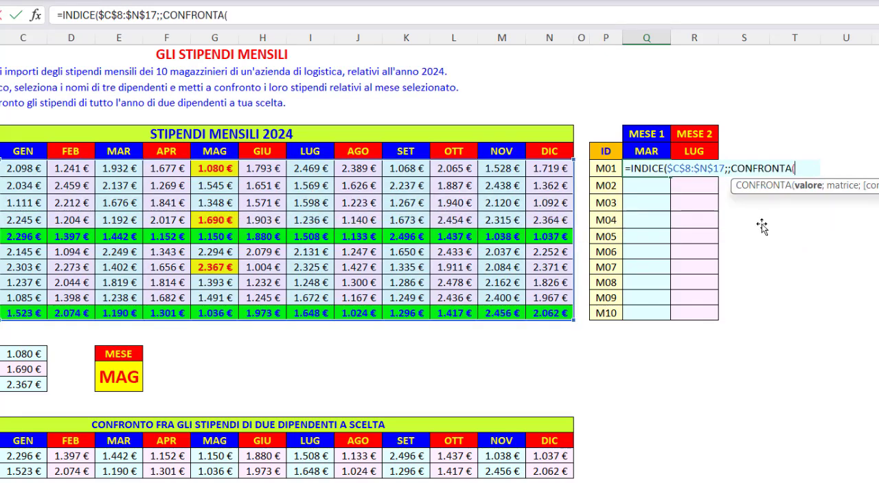
{"action": "left_click", "coordinate": [649, 151]}
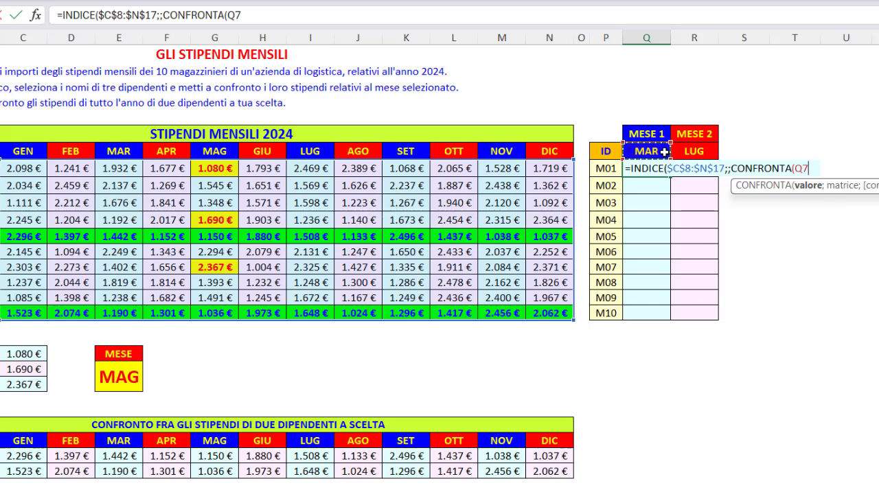
{"action": "type", "text": ";"}
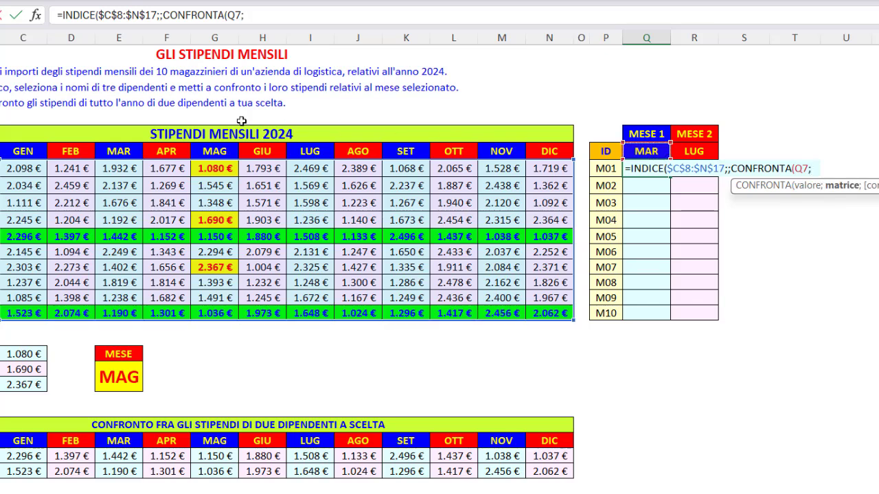
{"action": "left_click_drag", "start_coordinate": [18, 150], "coordinate": [542, 156]}
{"action": "key", "text": "F4"}
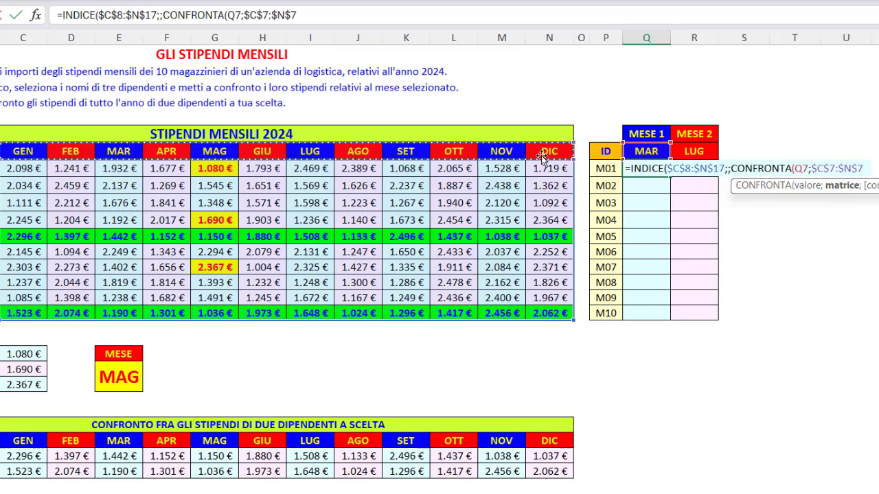
{"action": "type", "text": ";"}
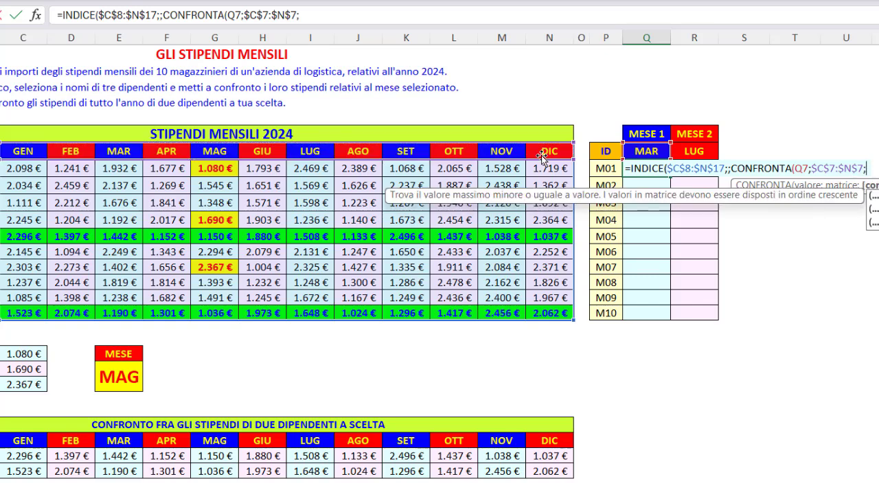
{"action": "type", "text": "0)"}
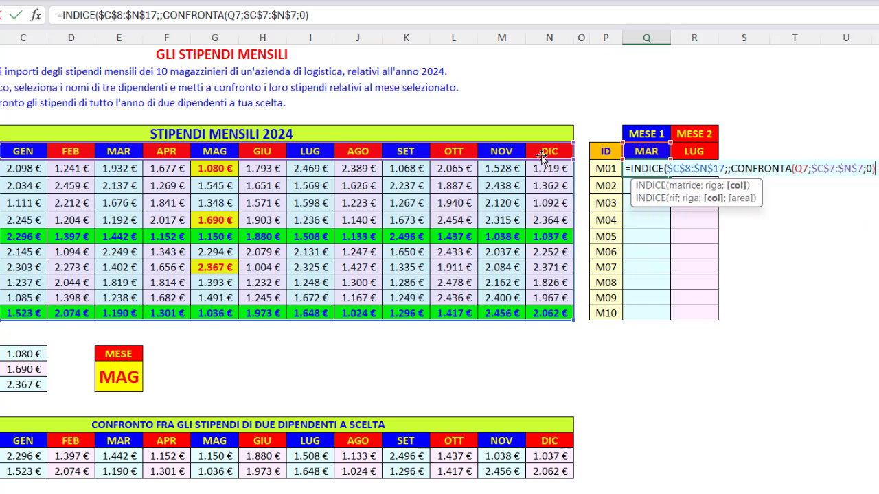
{"action": "type", "text": ")"}
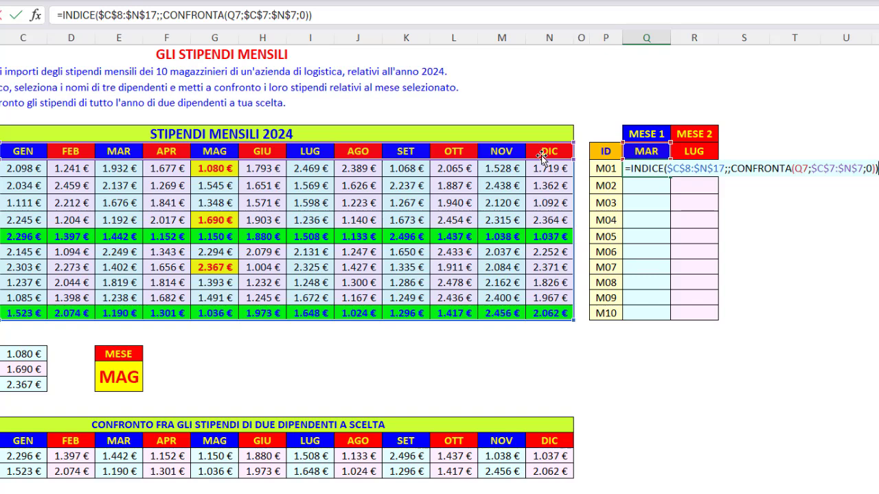
{"action": "key", "text": "Return"}
Fill the Q8 formula across to R8 without formatting to return the second month's salaries.
{"action": "key", "text": "Up"}
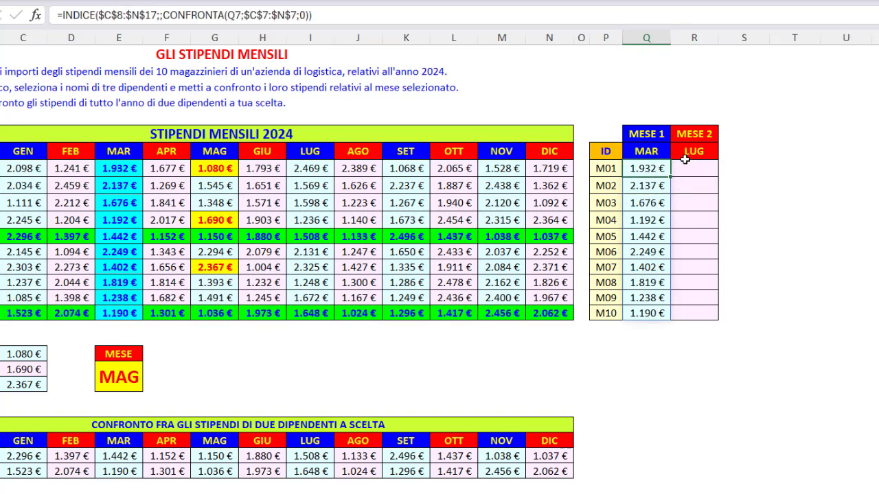
{"action": "left_click_drag", "start_coordinate": [672, 176], "coordinate": [703, 184]}
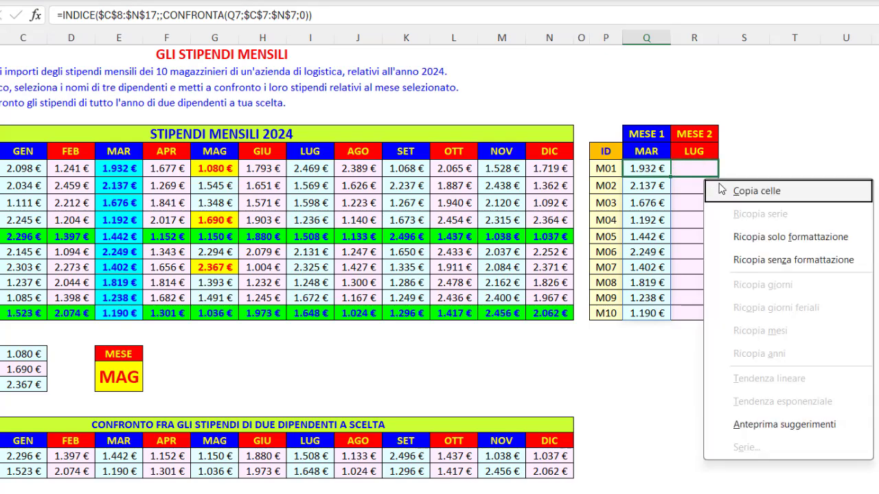
{"action": "left_click", "coordinate": [740, 260]}
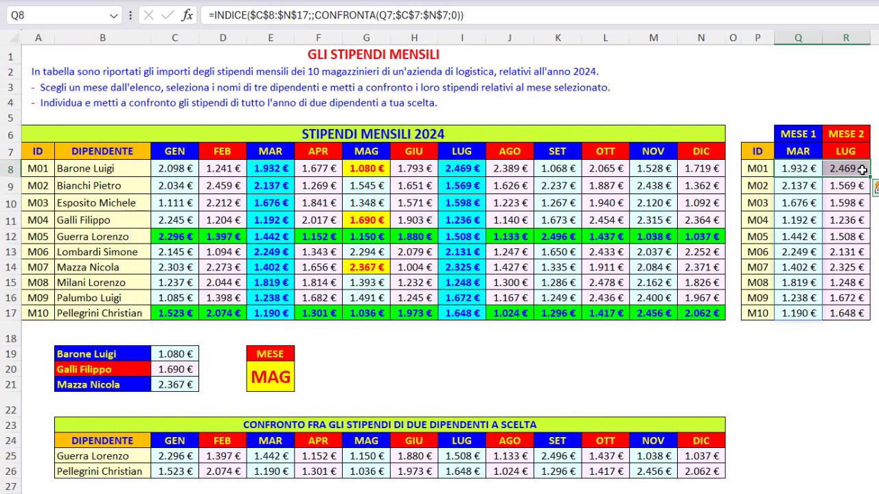
Change the compared months to FEB in Q7 and AGO in R7.
{"action": "left_click", "coordinate": [817, 153]}
{"action": "left_click", "coordinate": [829, 152]}
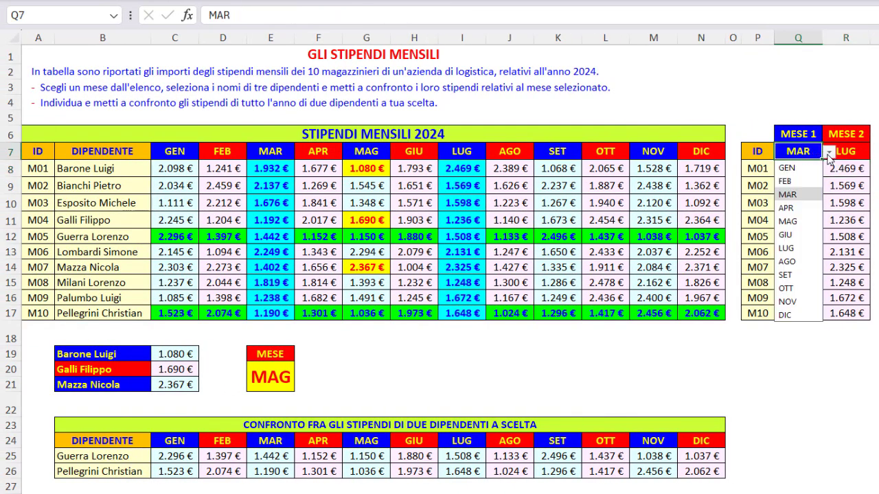
{"action": "left_click", "coordinate": [799, 183]}
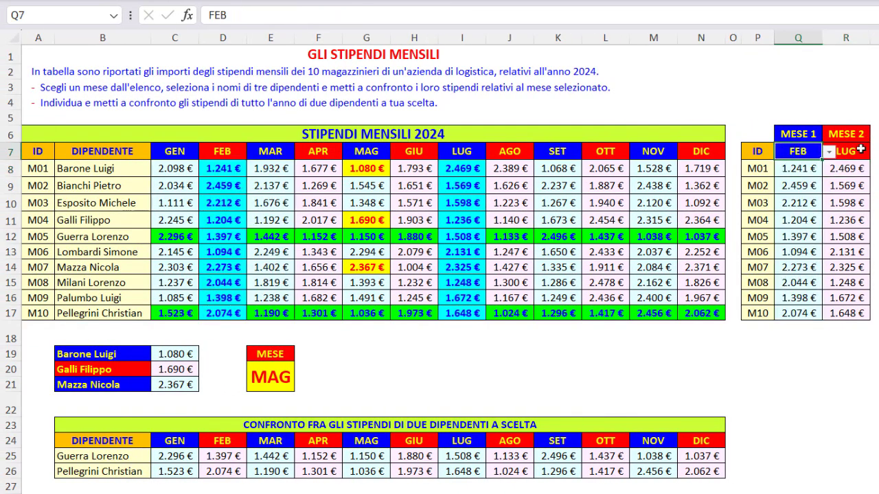
{"action": "left_click", "coordinate": [867, 150]}
{"action": "left_click", "coordinate": [876, 156]}
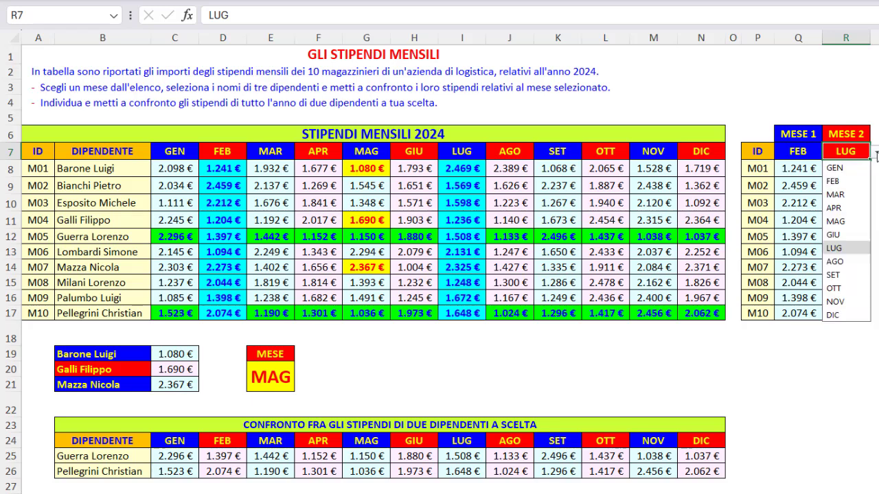
{"action": "left_click", "coordinate": [839, 263]}
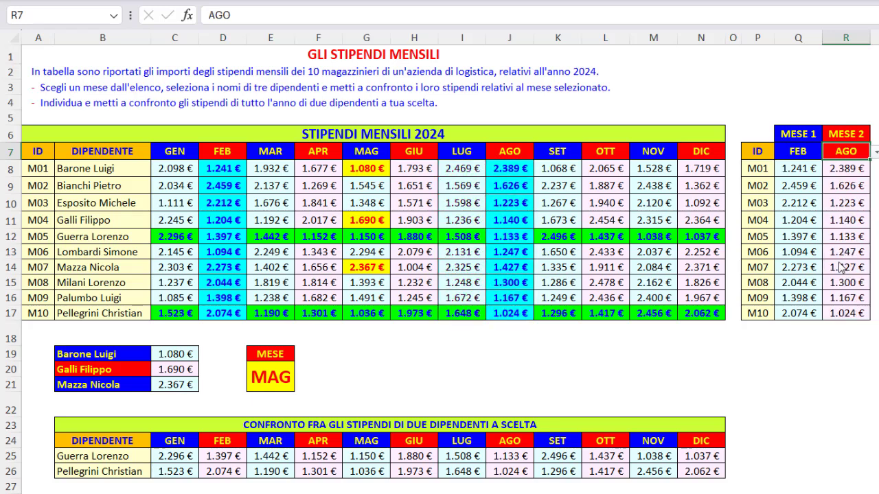
{"action": "left_click", "coordinate": [672, 133]}
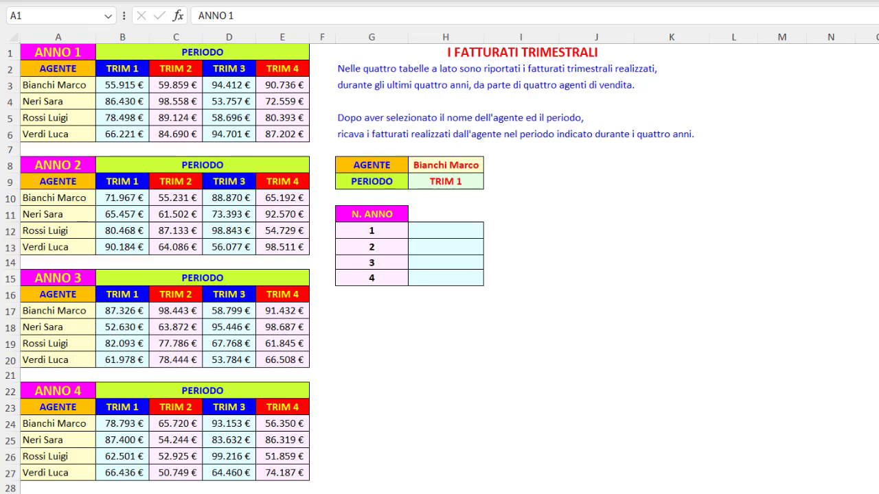
Examine the AGENTE and PERIODO selection cells H8 and H9 on the quarterly revenue sheet.
{"action": "left_click", "coordinate": [469, 167]}
{"action": "left_click", "coordinate": [491, 169]}
{"action": "left_click", "coordinate": [492, 171]}
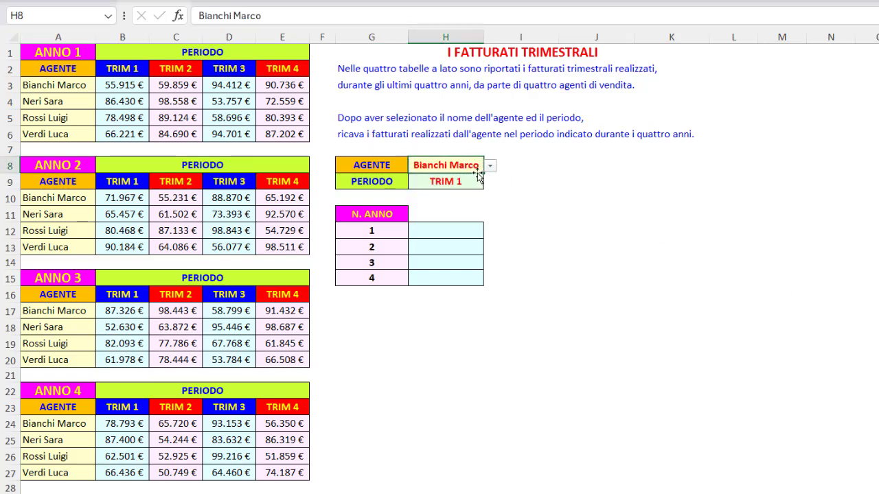
{"action": "left_click", "coordinate": [480, 182]}
{"action": "left_click", "coordinate": [490, 184]}
{"action": "left_click", "coordinate": [490, 188]}
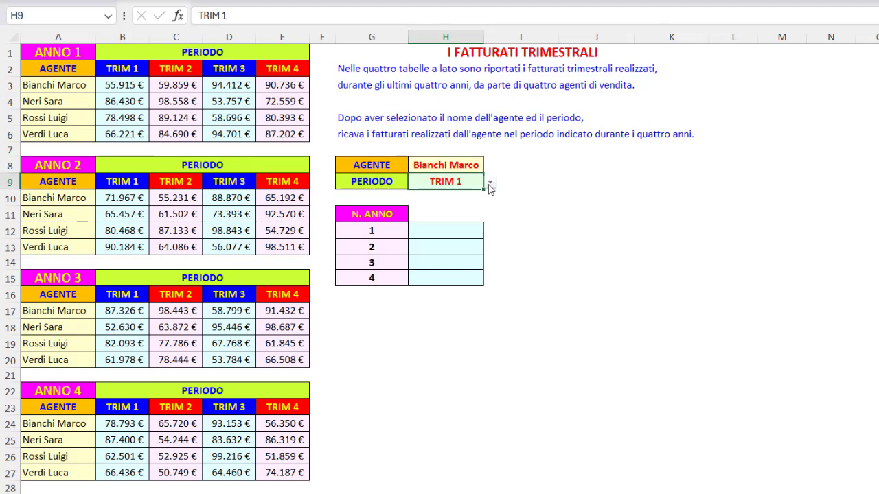
{"action": "left_click", "coordinate": [461, 163]}
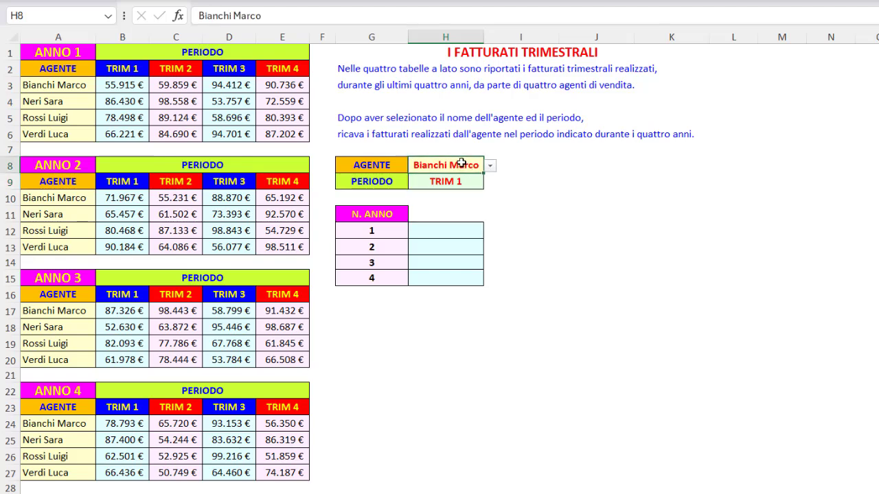
{"action": "left_click", "coordinate": [454, 180]}
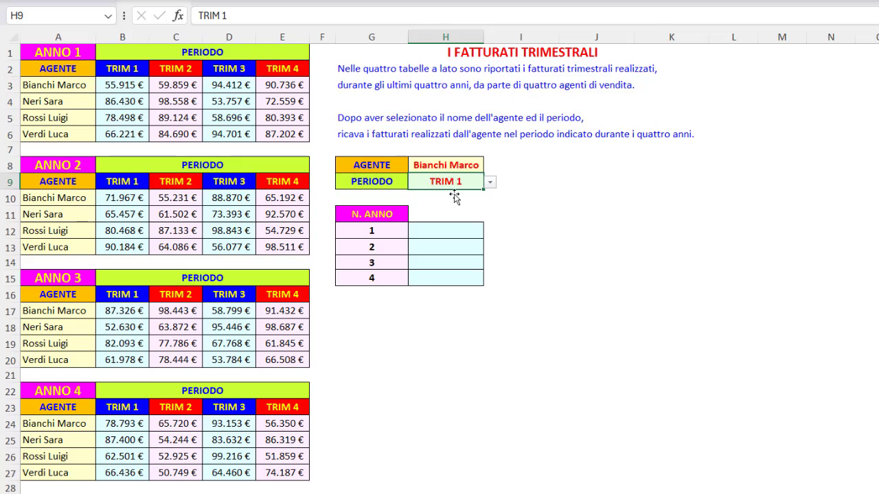
Start an INDICE formula in H12 with a multi-area reference opening with the ANNO 1 and ANNO 2 ranges B3:E6 and B10:E13.
{"action": "left_click", "coordinate": [467, 232]}
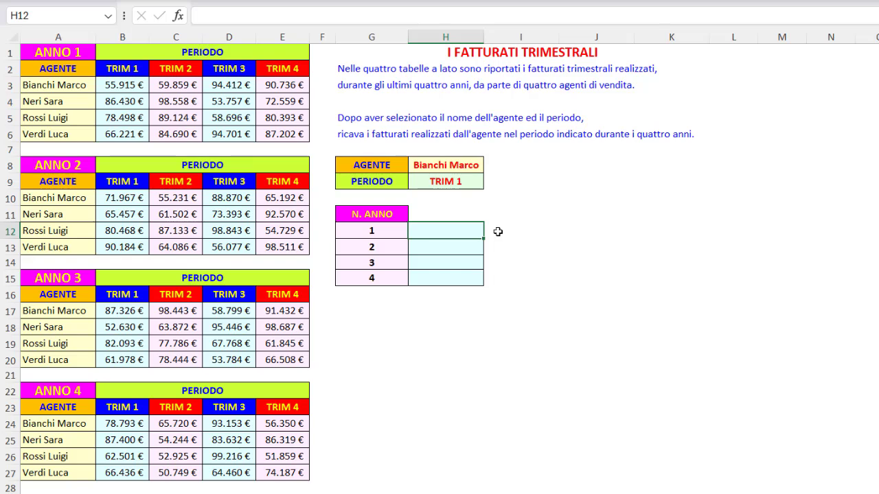
{"action": "type", "text": "=indi"}
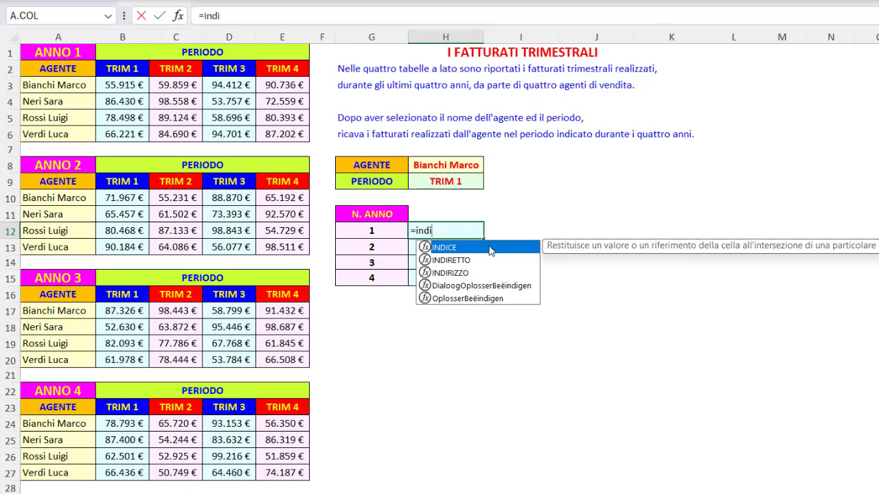
{"action": "double_click", "coordinate": [489, 247]}
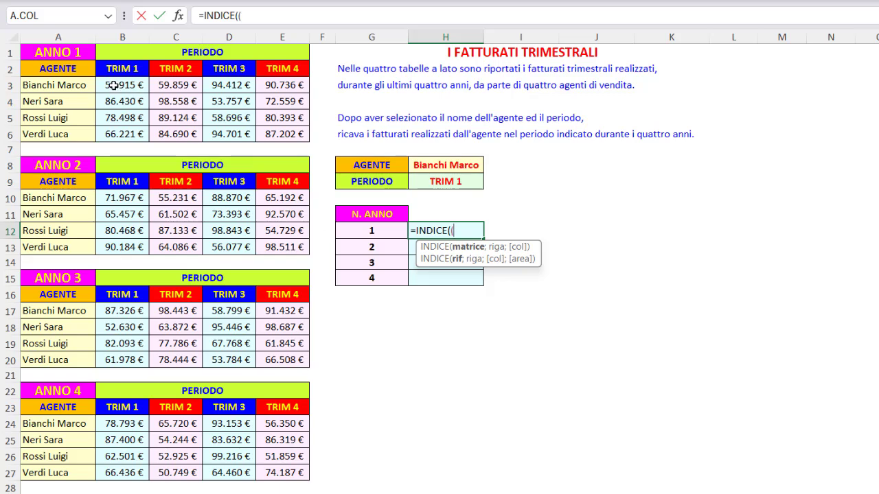
{"action": "left_click_drag", "start_coordinate": [114, 86], "coordinate": [278, 127]}
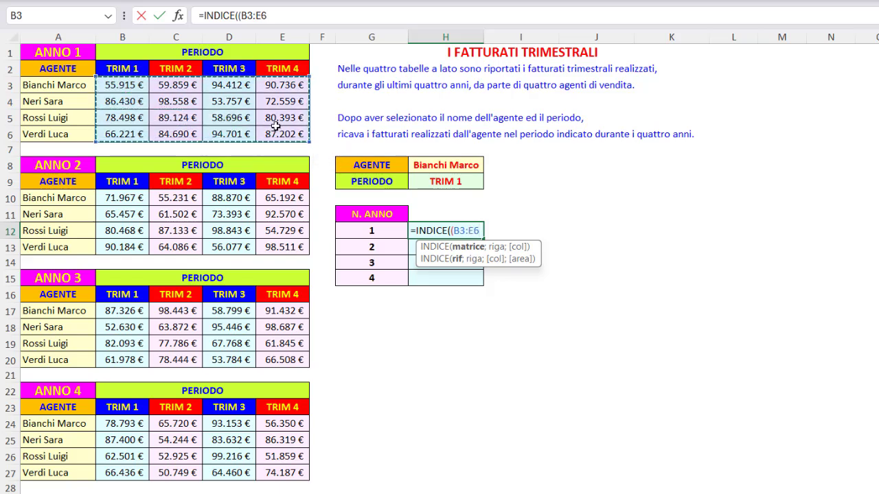
{"action": "type", "text": ";"}
{"action": "left_click_drag", "start_coordinate": [117, 196], "coordinate": [278, 247]}
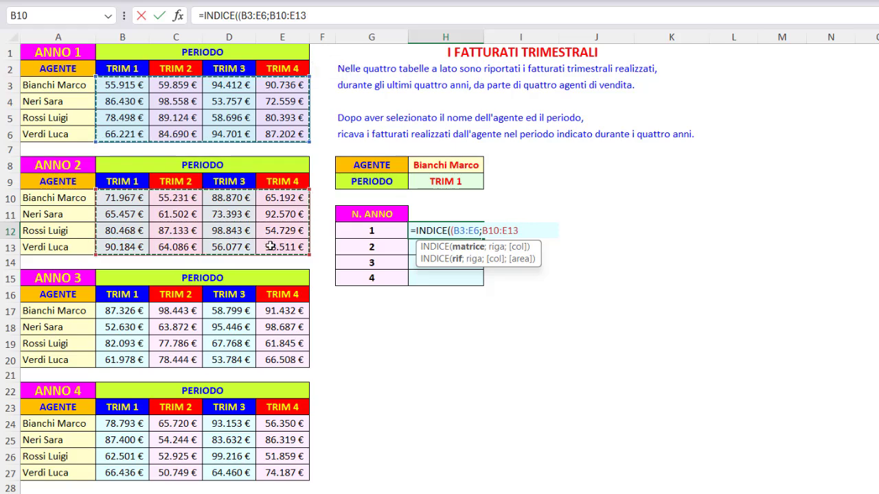
Add the ANNO 3 and ANNO 4 ranges B17:E20 and B24:E27 to the multi-area reference and close its parenthesis.
{"action": "type", "text": ";"}
{"action": "left_click", "coordinate": [134, 312]}
{"action": "left_click_drag", "start_coordinate": [134, 312], "coordinate": [288, 361]}
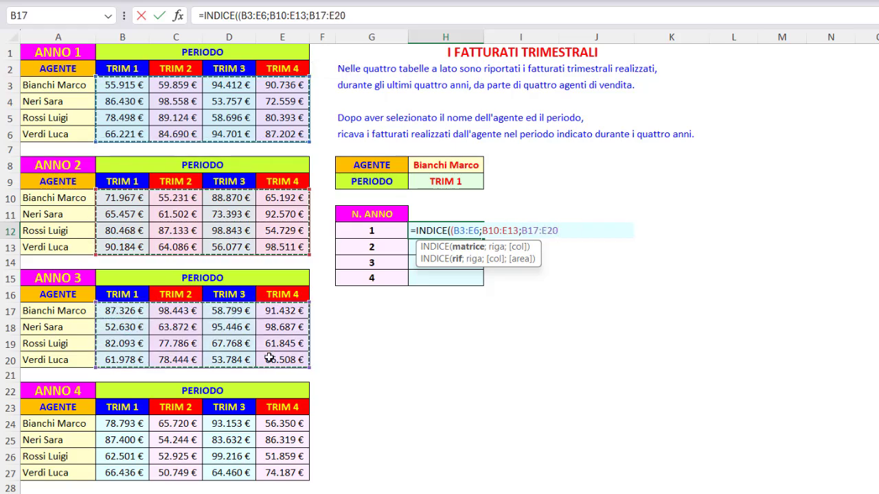
{"action": "type", "text": ";"}
{"action": "left_click", "coordinate": [137, 426]}
{"action": "left_click_drag", "start_coordinate": [142, 435], "coordinate": [283, 472]}
{"action": "type", "text": ")"}
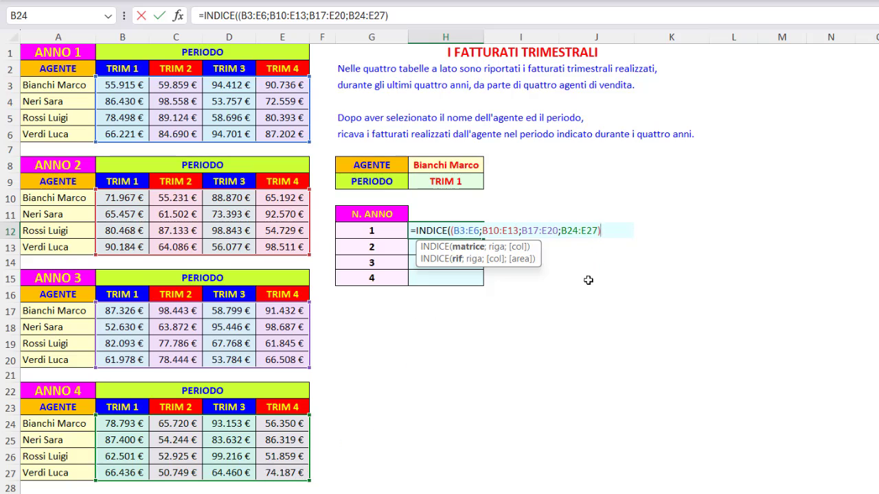
Add the row argument CONFRONTA(H8;$A$3:$A$6;0) to the INDICE formula in H12, matching the agent exactly.
{"action": "type", "text": ";"}
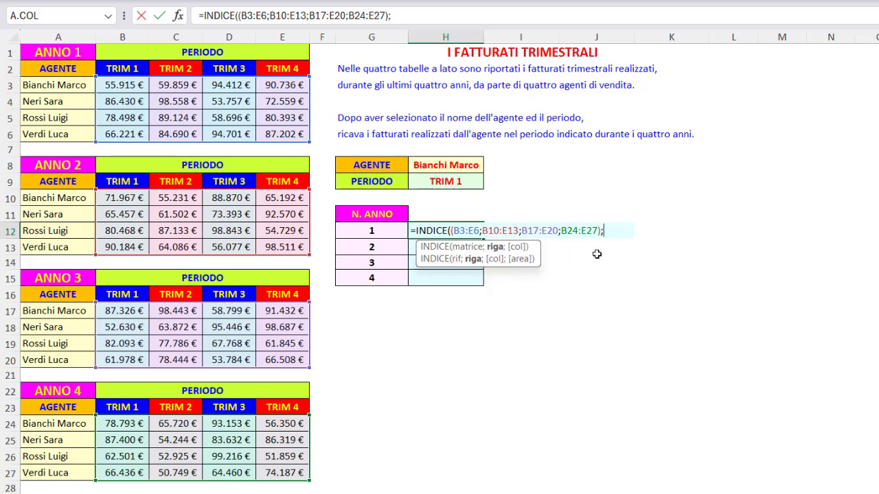
{"action": "type", "text": "conf"}
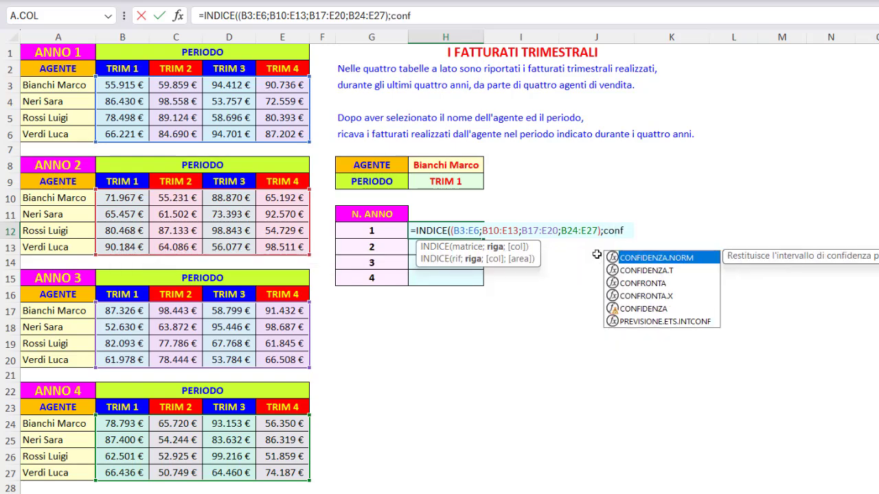
{"action": "double_click", "coordinate": [628, 283]}
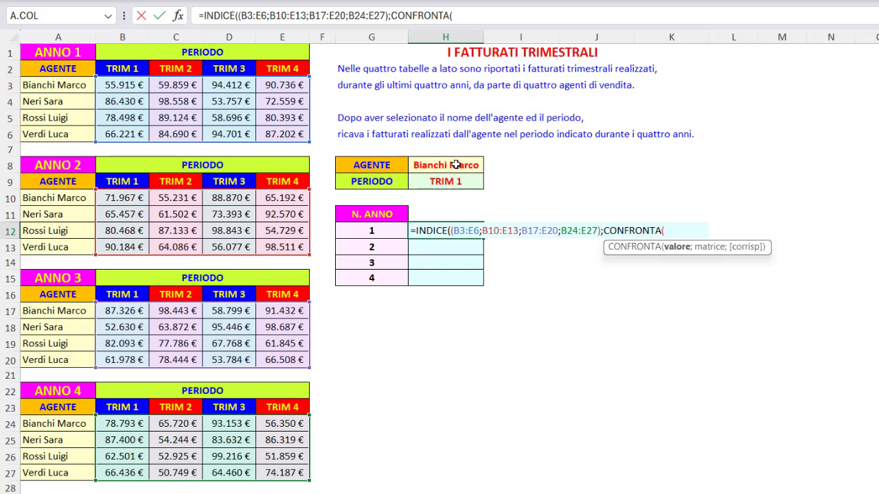
{"action": "left_click", "coordinate": [457, 165]}
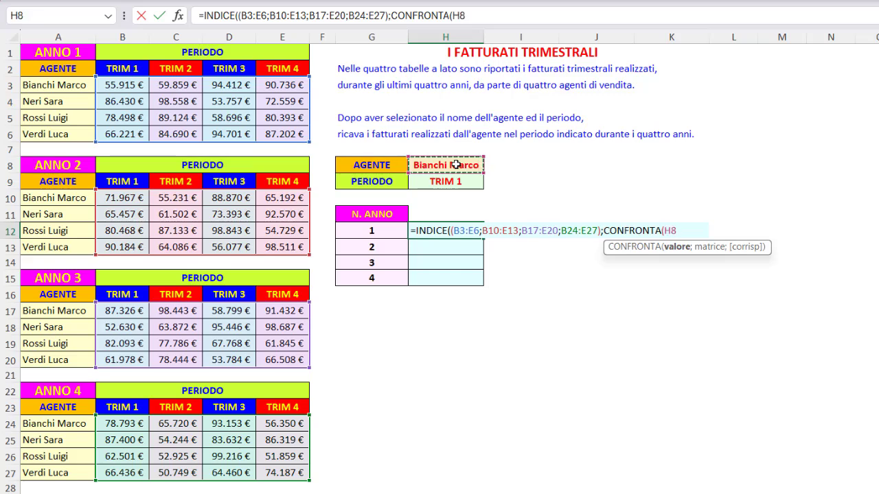
{"action": "type", "text": ";"}
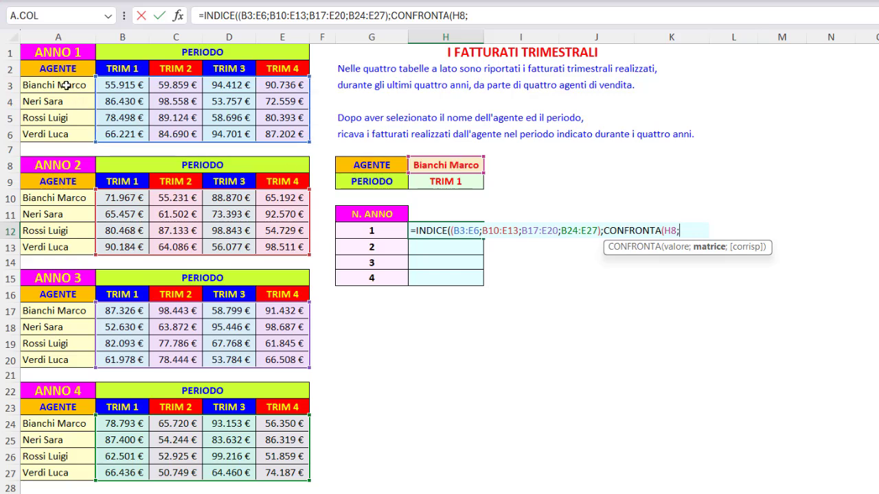
{"action": "left_click_drag", "start_coordinate": [63, 85], "coordinate": [78, 135]}
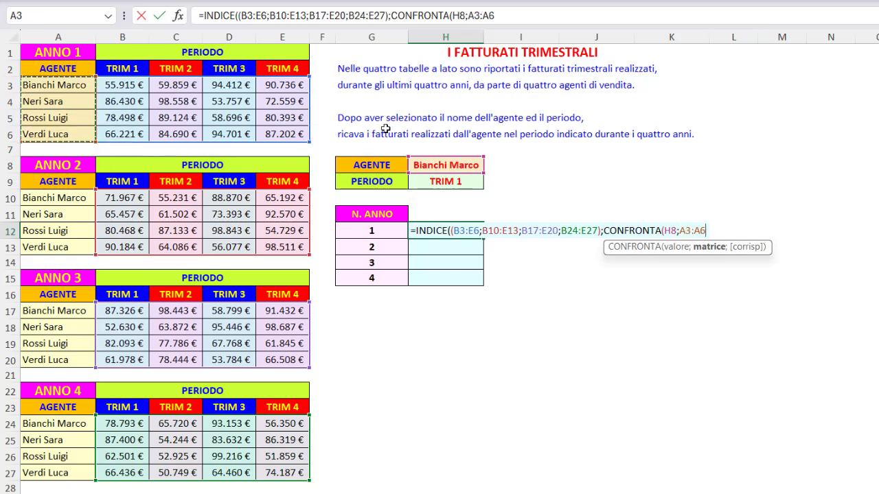
{"action": "key", "text": "F4"}
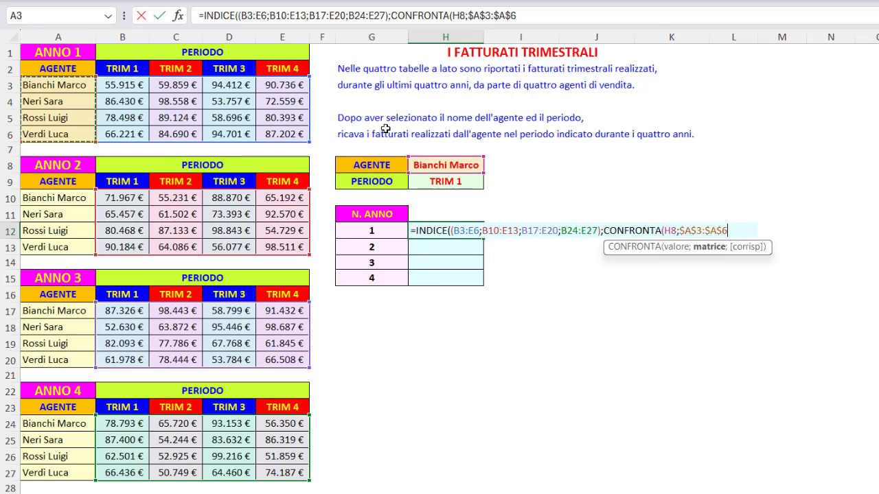
{"action": "type", "text": ";0"}
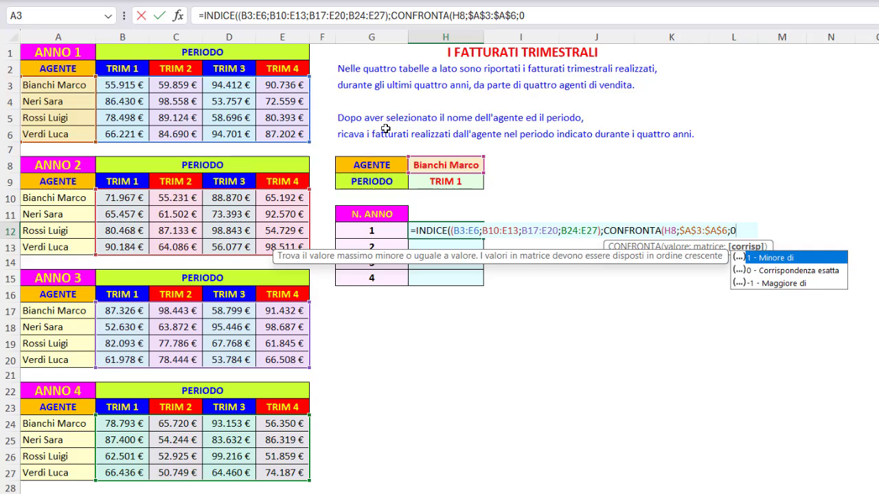
{"action": "type", "text": ")"}
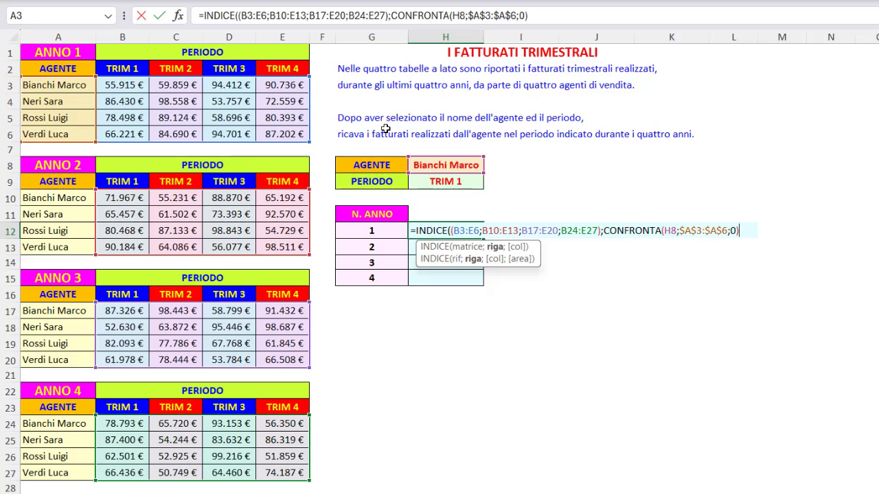
Add the column argument CONFRONTA(H9;$B$2:$E$2;0) to match the period exactly, and close the INDICE parenthesis.
{"action": "type", "text": ";"}
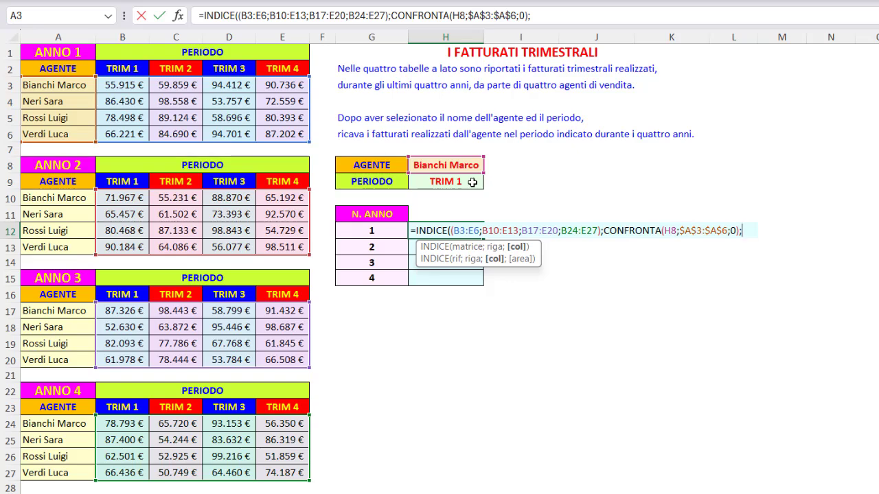
{"action": "type", "text": "conf"}
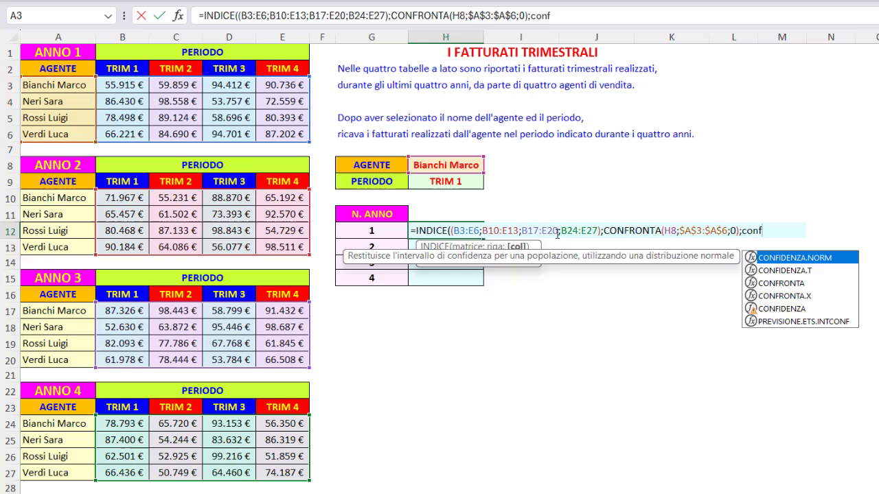
{"action": "double_click", "coordinate": [785, 282]}
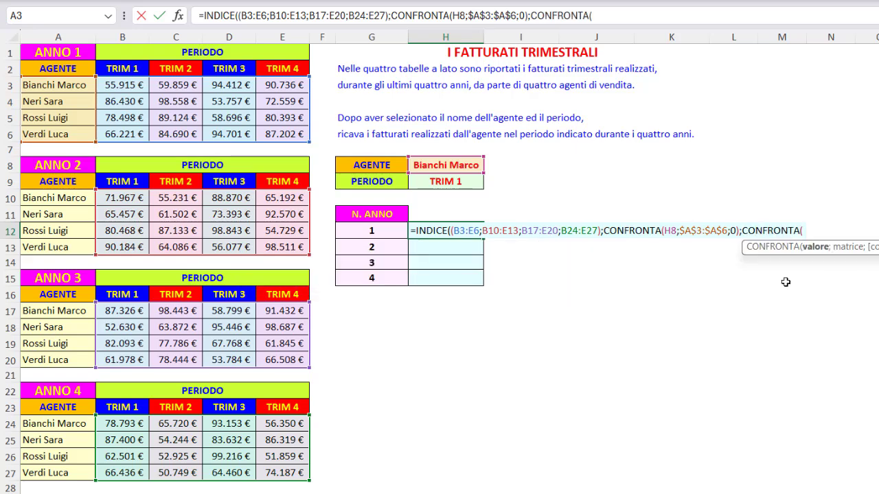
{"action": "left_click", "coordinate": [456, 183]}
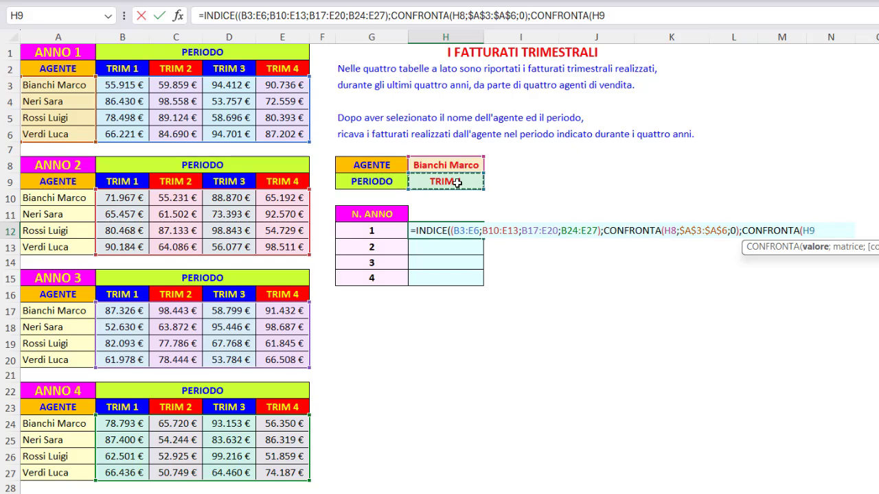
{"action": "type", "text": ";"}
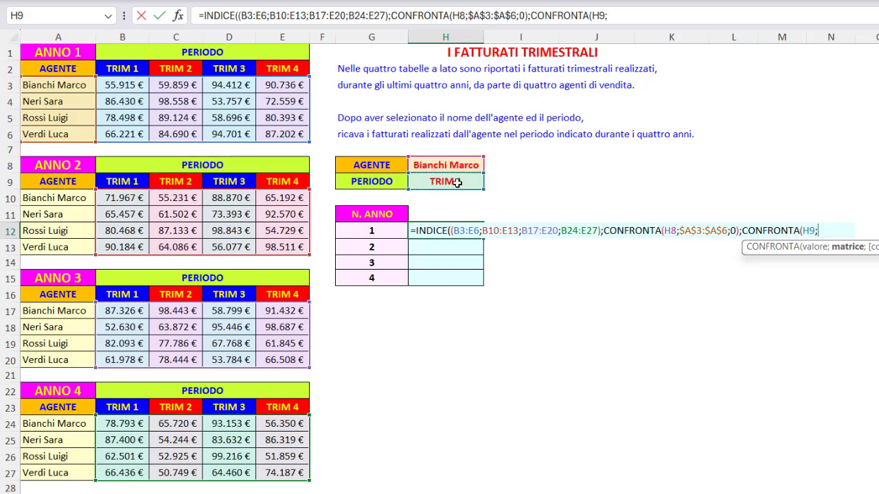
{"action": "left_click", "coordinate": [121, 71]}
{"action": "left_click_drag", "start_coordinate": [158, 70], "coordinate": [294, 69]}
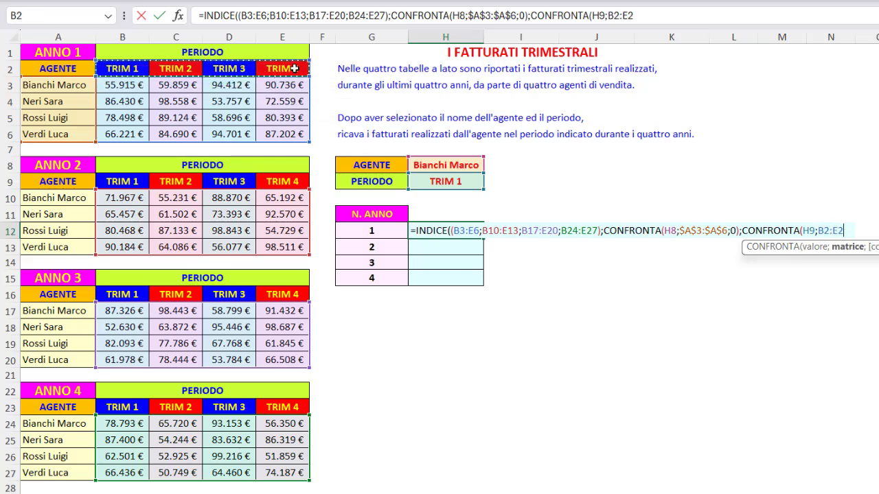
{"action": "key", "text": "F4"}
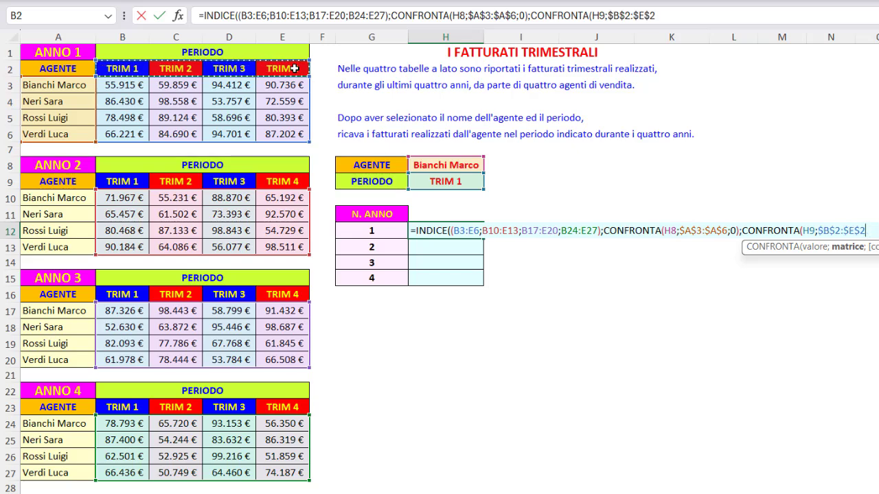
{"action": "type", "text": ";"}
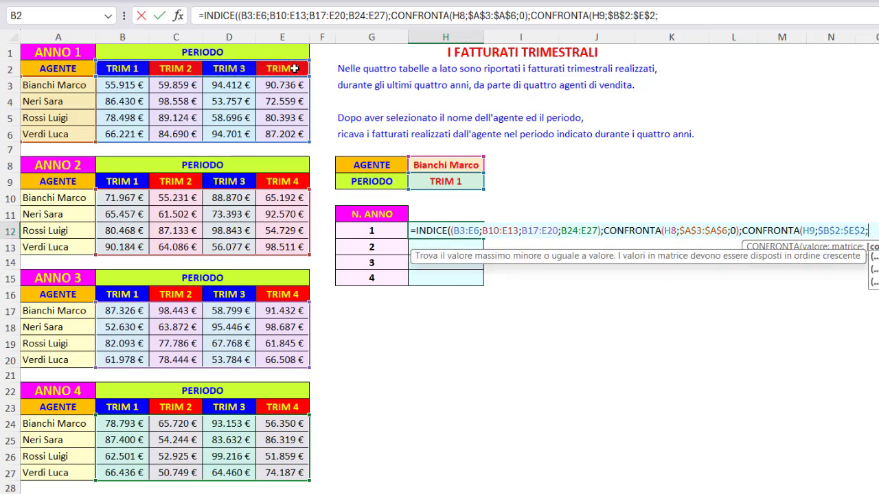
{"action": "type", "text": "0)"}
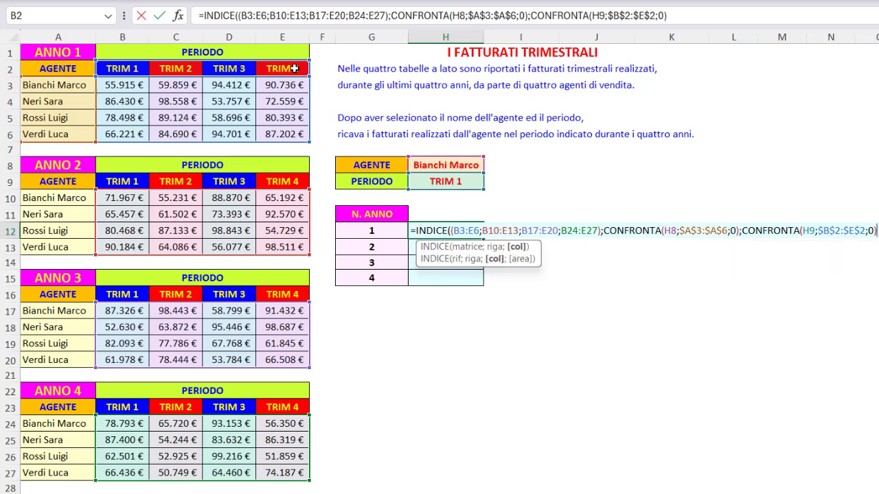
{"action": "type", "text": ")"}
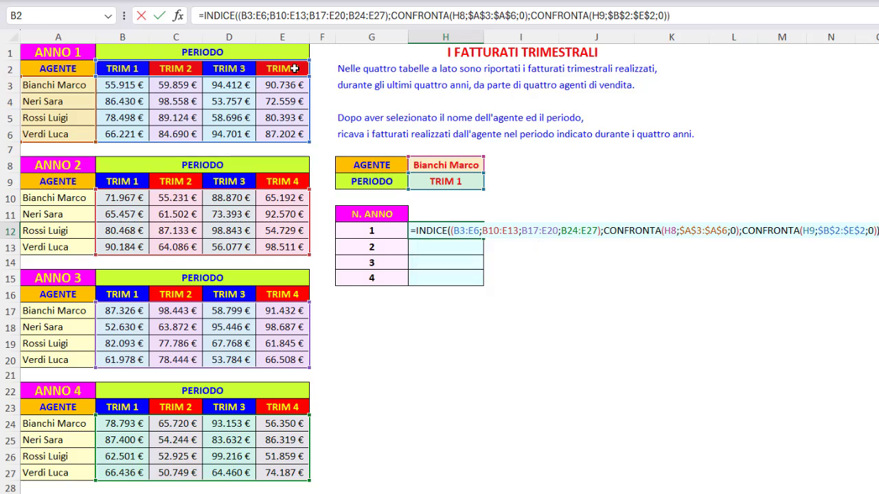
Make all four table ranges in the INDICE reference argument absolute, from $B$3:$E$6 through $B$24:$E$27.
{"action": "left_click", "coordinate": [227, 14]}
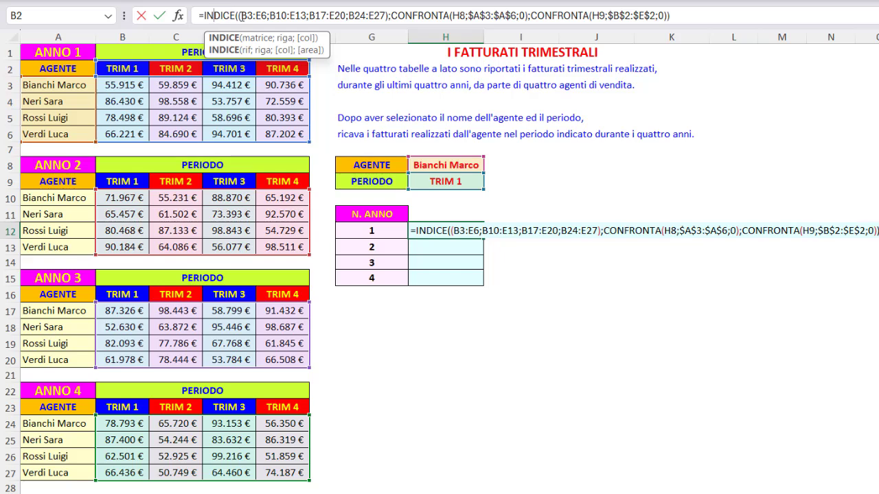
{"action": "left_click", "coordinate": [246, 51]}
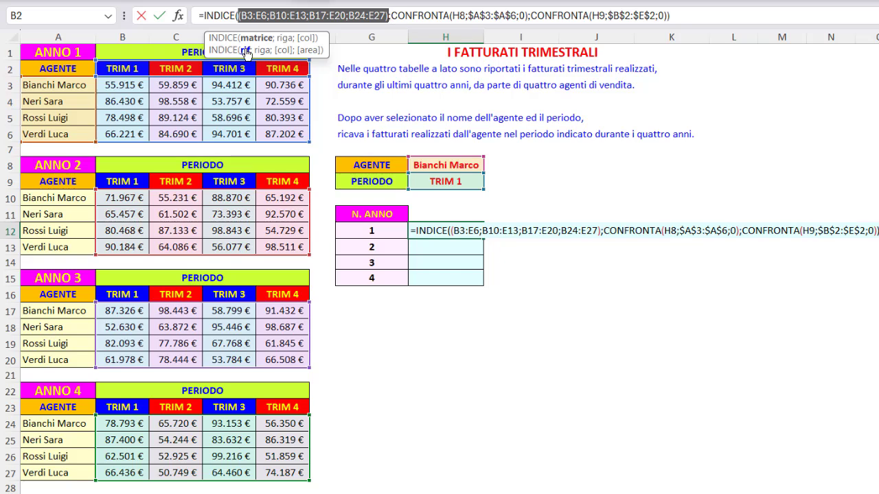
{"action": "key", "text": "F4"}
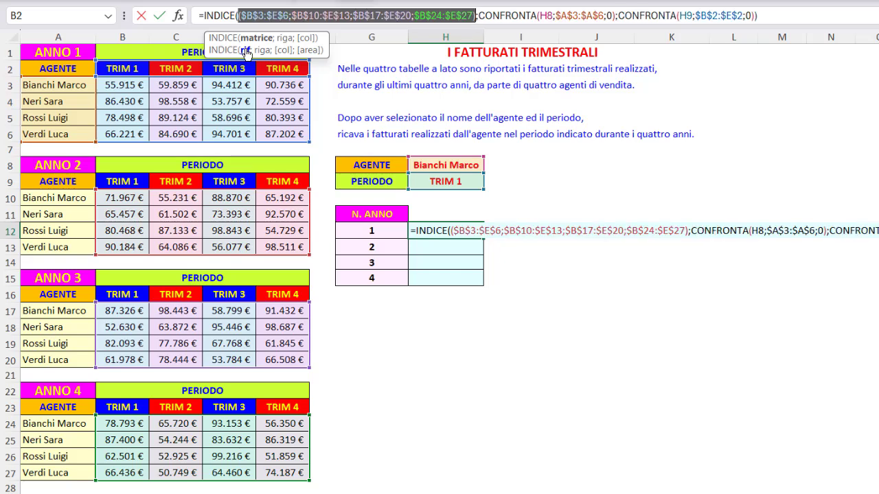
Make the lookup values of the two CONFRONTA functions absolute as $H$8 and $H$9.
{"action": "left_click", "coordinate": [550, 14]}
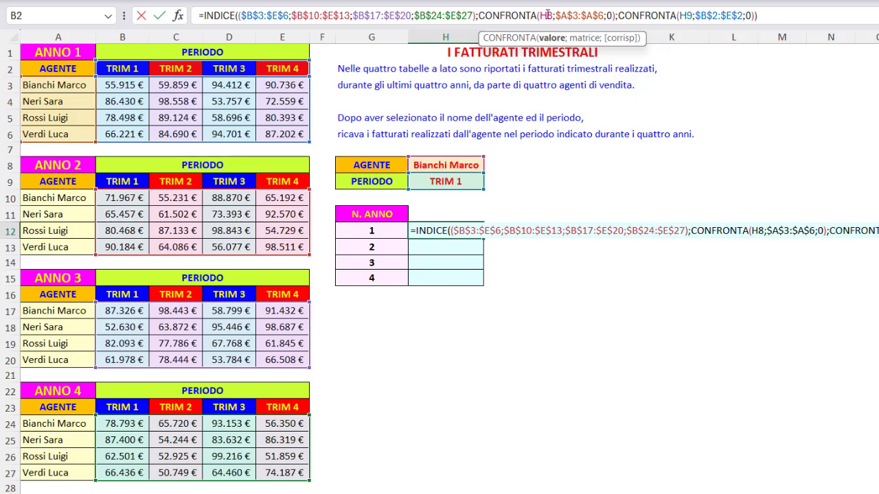
{"action": "double_click", "coordinate": [547, 15]}
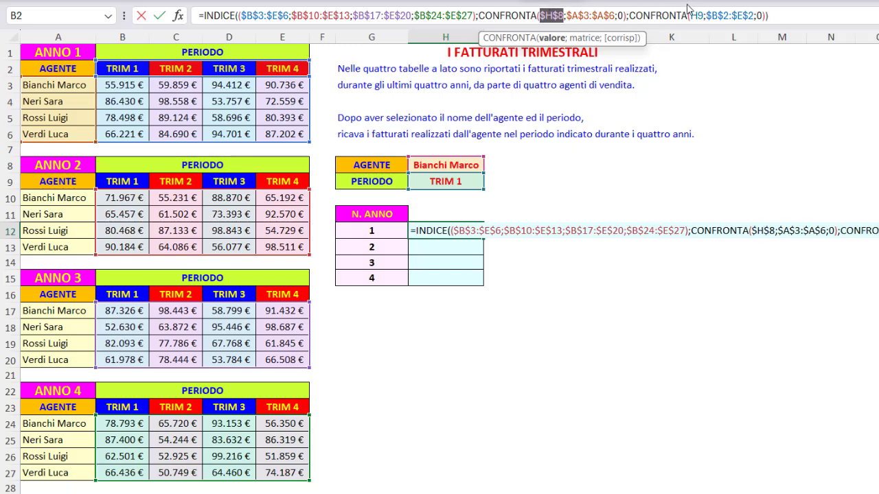
{"action": "key", "text": "F4"}
{"action": "left_click", "coordinate": [697, 15]}
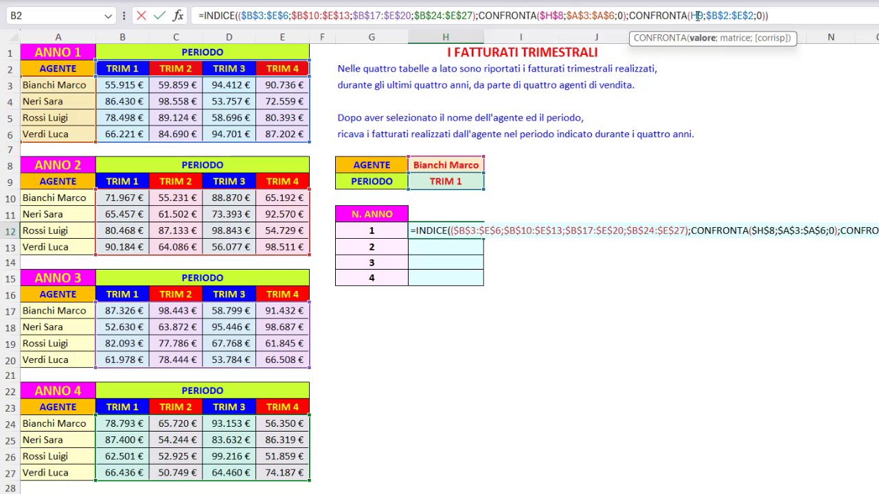
{"action": "double_click", "coordinate": [696, 15]}
{"action": "key", "text": "F4"}
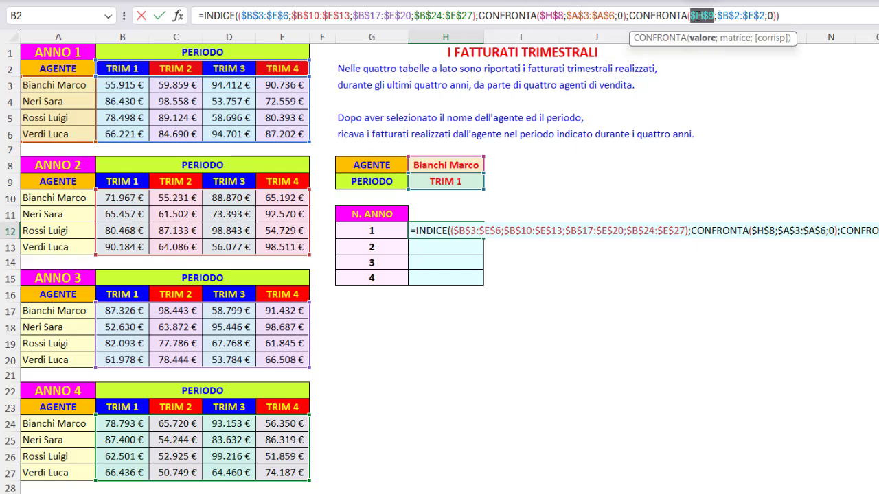
{"action": "left_click", "coordinate": [698, 15]}
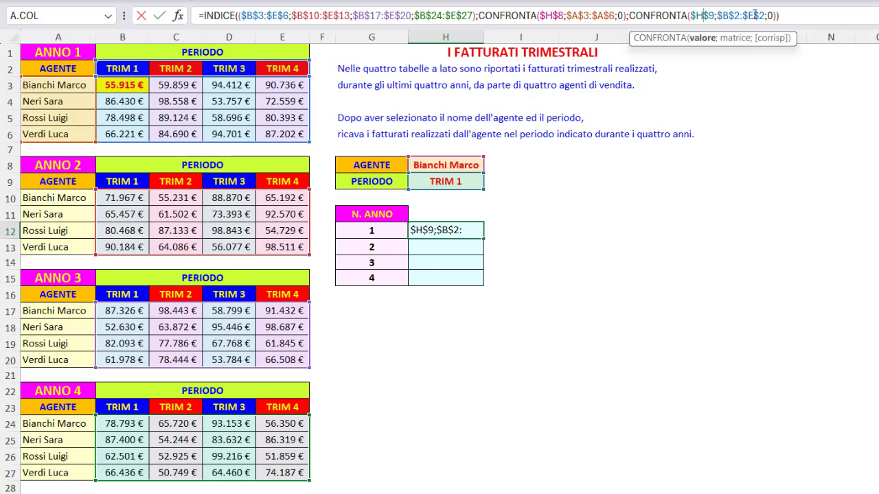
Insert G12 as the area argument of INDICE, confirm the formula, and fill it from H12 down to H15.
{"action": "left_click", "coordinate": [777, 15]}
{"action": "type", "text": ")"}
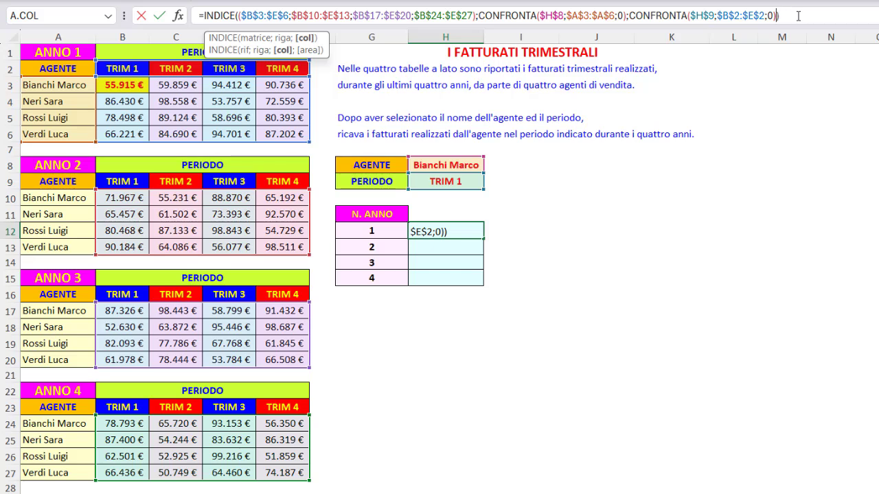
{"action": "type", "text": ";"}
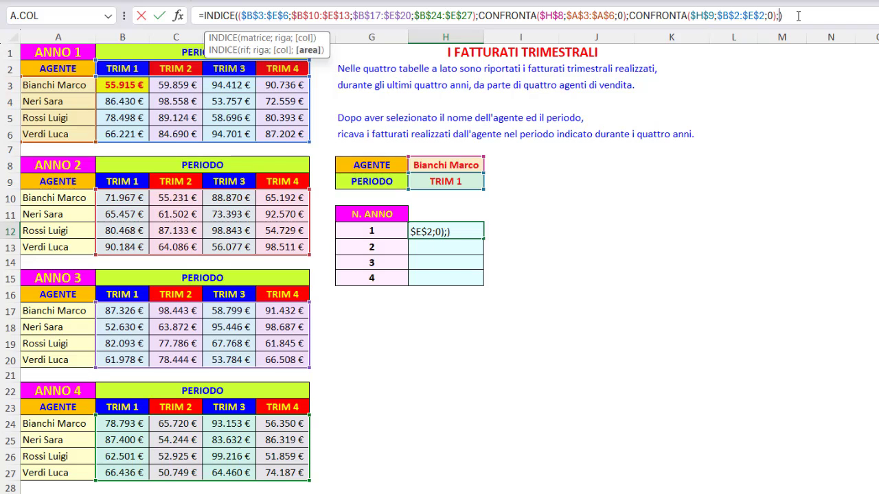
{"action": "left_click", "coordinate": [389, 234]}
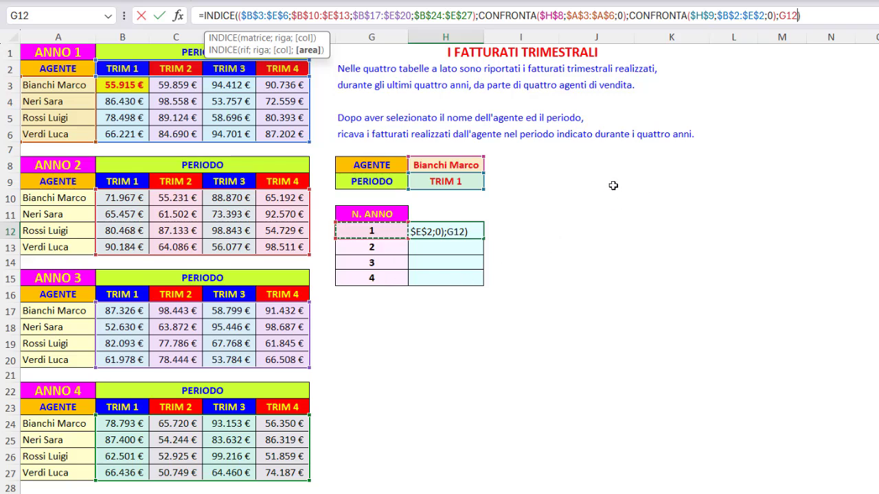
{"action": "key", "text": "Return"}
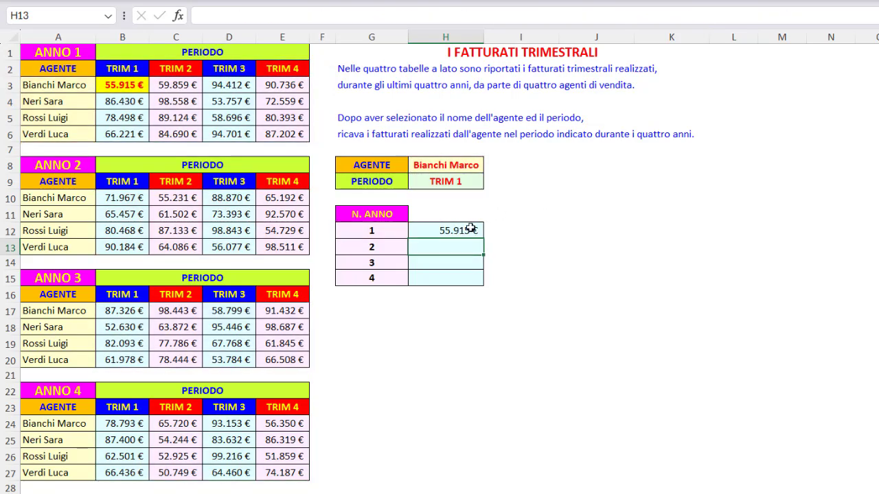
{"action": "key", "text": "Up"}
{"action": "left_click_drag", "start_coordinate": [483, 238], "coordinate": [484, 285]}
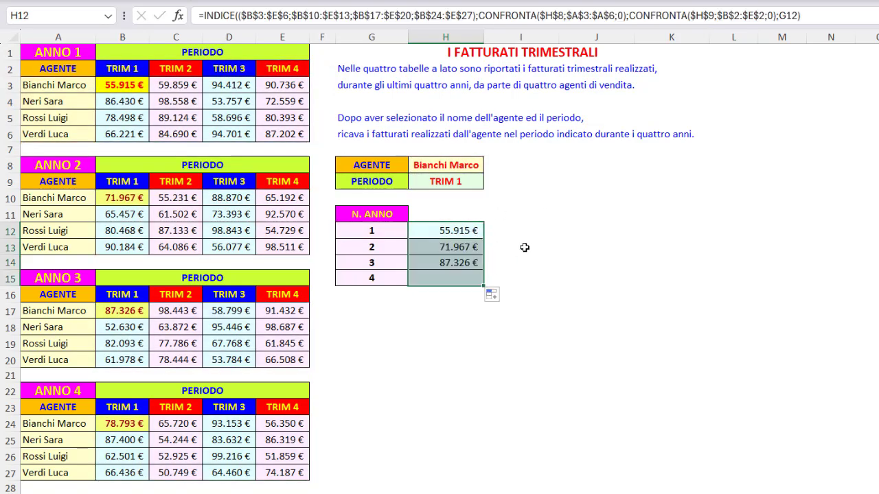
Change the AGENTE in H8 to the third agent listed and the PERIODO in H9 to TRIM 3.
{"action": "left_click", "coordinate": [475, 169]}
{"action": "left_click", "coordinate": [490, 166]}
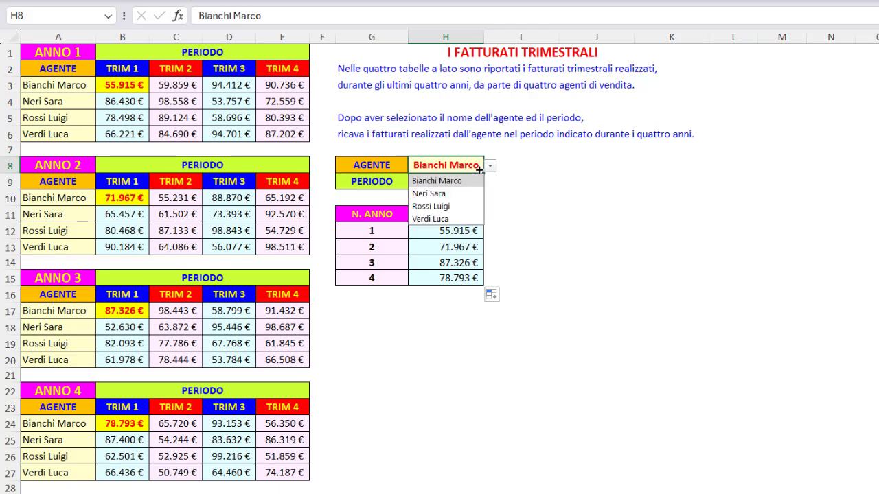
{"action": "left_click", "coordinate": [430, 206]}
{"action": "left_click", "coordinate": [459, 181]}
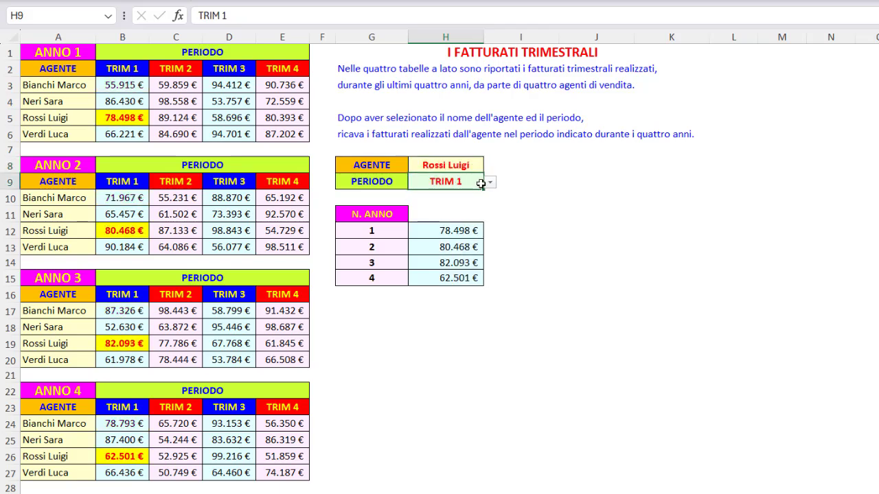
{"action": "left_click", "coordinate": [490, 182]}
{"action": "left_click", "coordinate": [451, 224]}
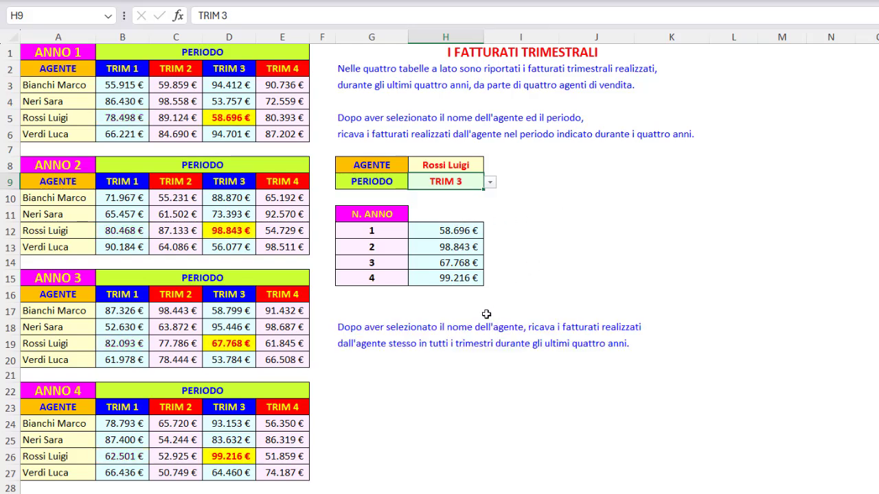
{"action": "left_click", "coordinate": [467, 334]}
{"action": "left_click_drag", "start_coordinate": [467, 336], "coordinate": [465, 337]}
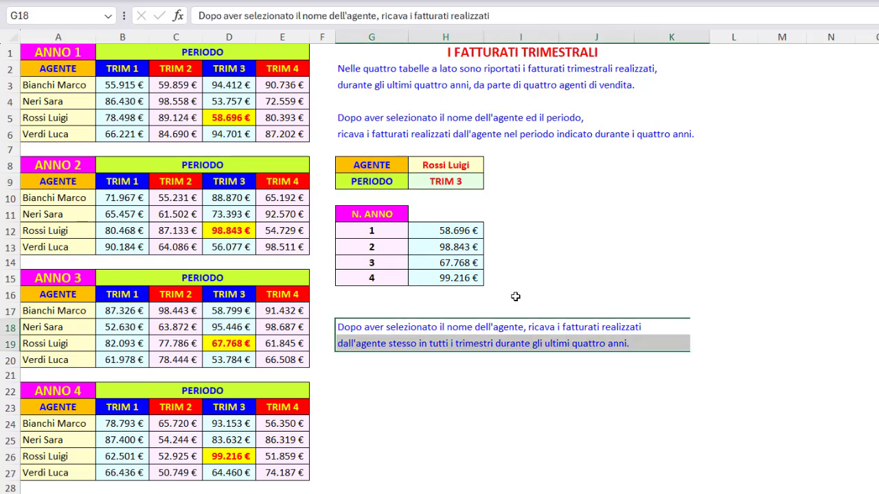
{"action": "left_click", "coordinate": [508, 325]}
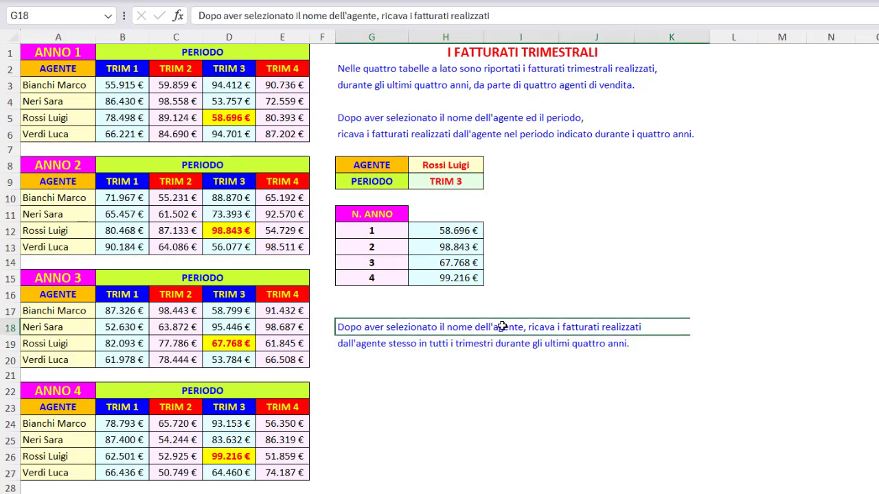
{"action": "left_click", "coordinate": [423, 347]}
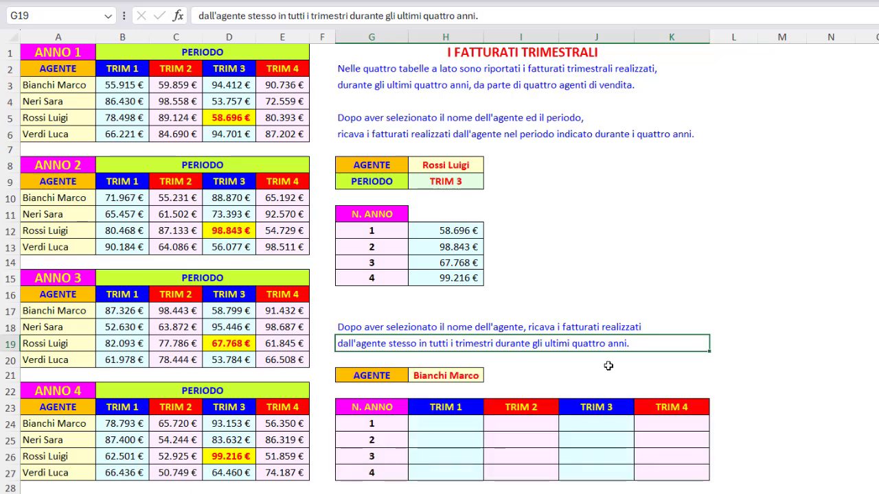
Set the AGENTE in H21 to the second agent listed.
{"action": "left_click", "coordinate": [479, 376]}
{"action": "left_click", "coordinate": [490, 377]}
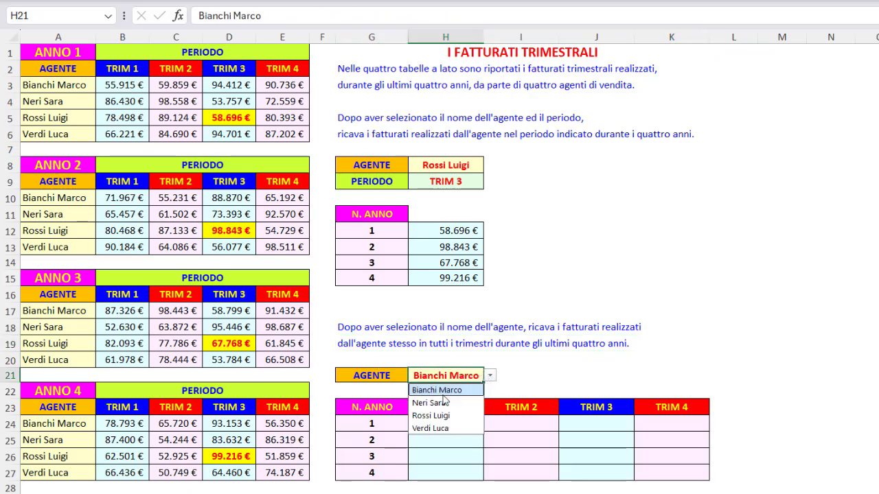
{"action": "left_click", "coordinate": [440, 400]}
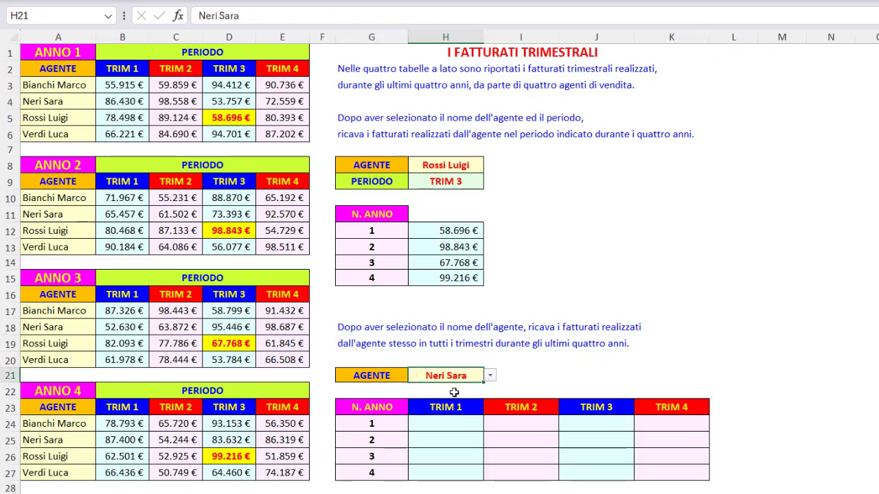
Start an INDICE formula in H24 with the four absolute table ranges ($B$3:$E$6;$B$10:$E$13;$B$17:$E$20;$B$24:$E$27) as its reference argument.
{"action": "left_click", "coordinate": [451, 423]}
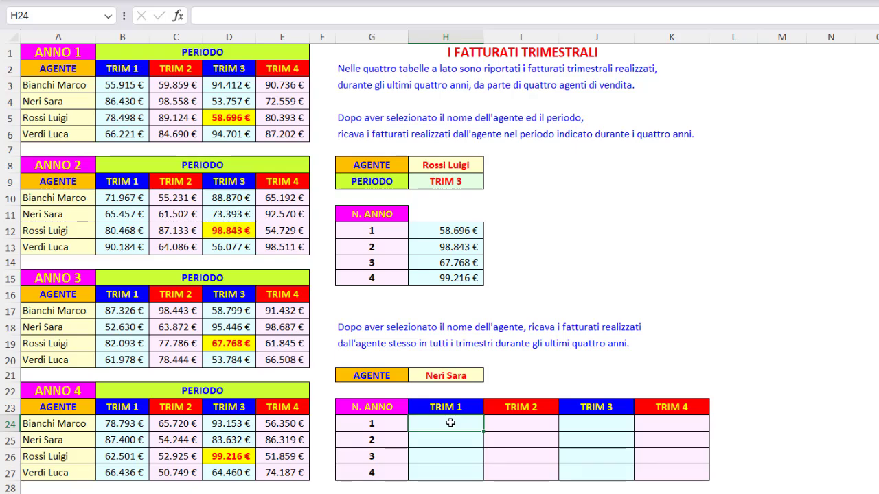
{"action": "type", "text": "=in"}
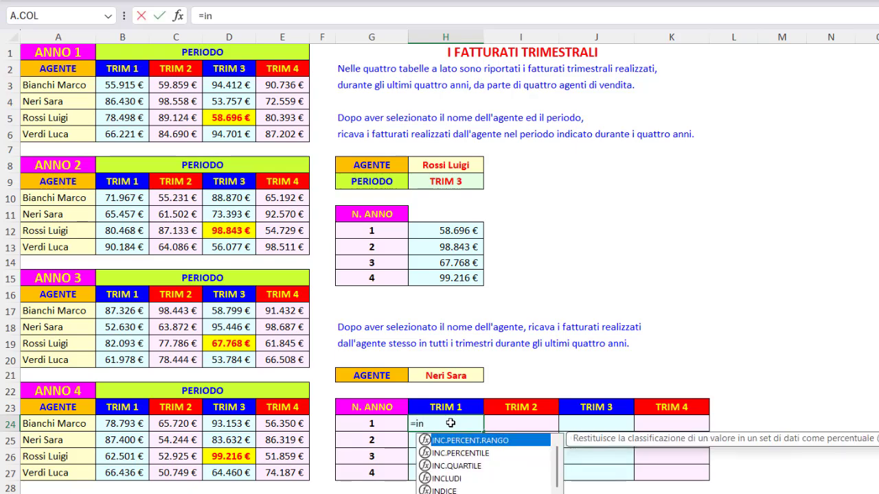
{"action": "type", "text": "d"}
{"action": "key", "text": "Tab"}
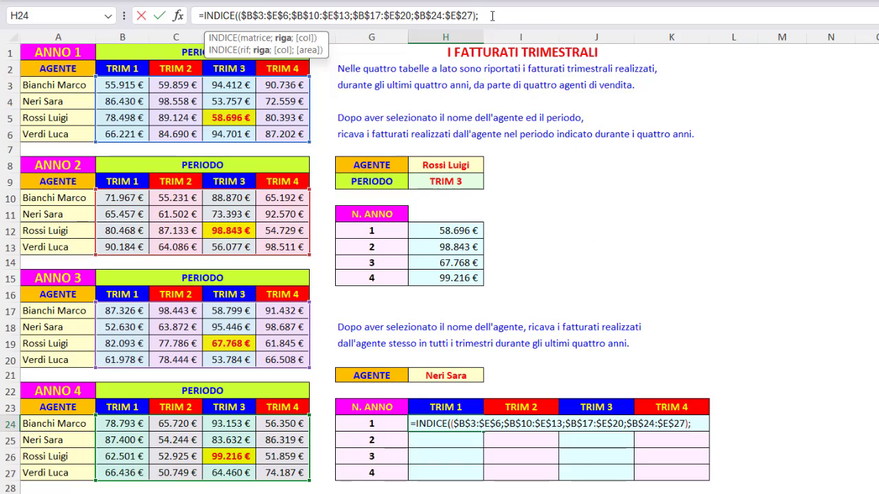
Add CONFRONTA($H$21;$A$24:$A$27;0) as the row argument of INDICE in H24.
{"action": "type", "text": "co"}
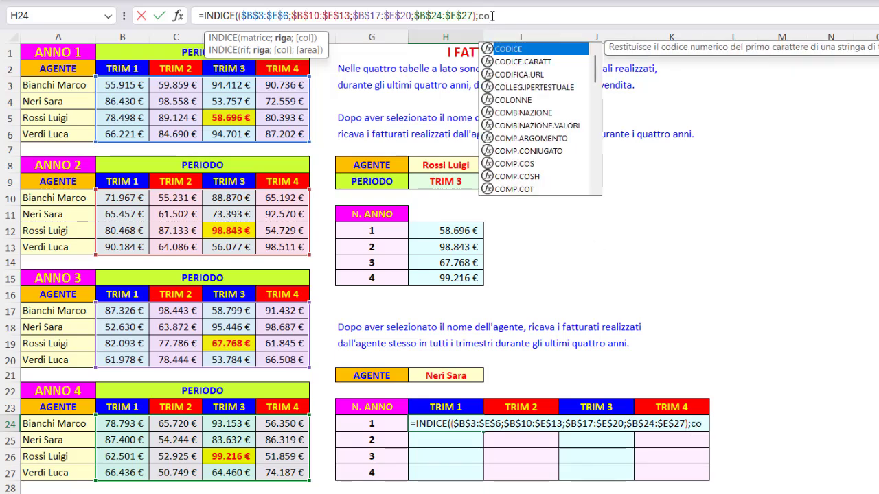
{"action": "type", "text": "nf"}
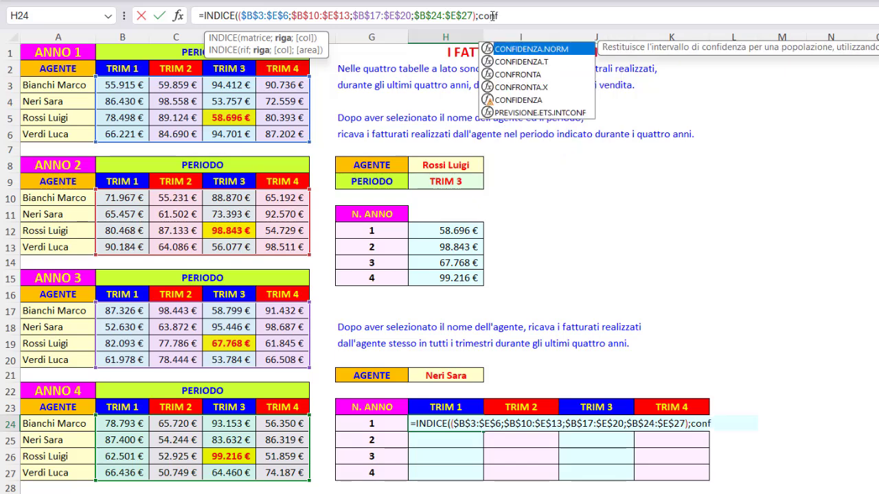
{"action": "double_click", "coordinate": [508, 74]}
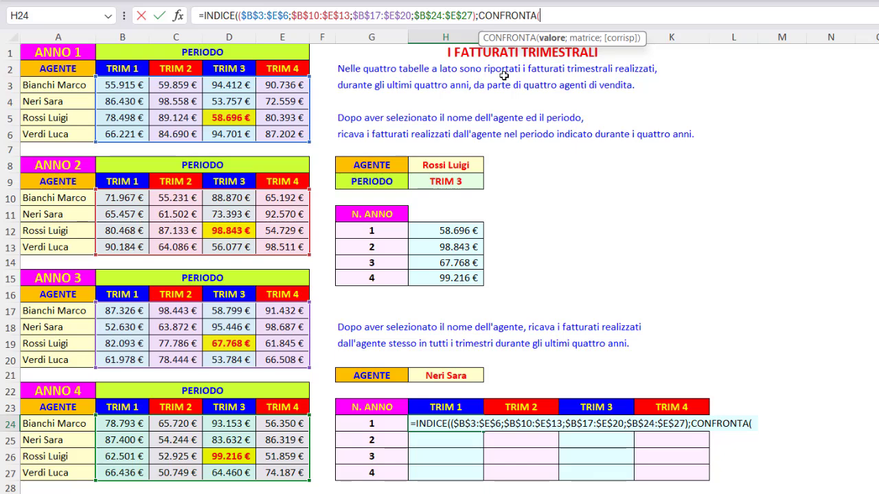
{"action": "left_click", "coordinate": [447, 377]}
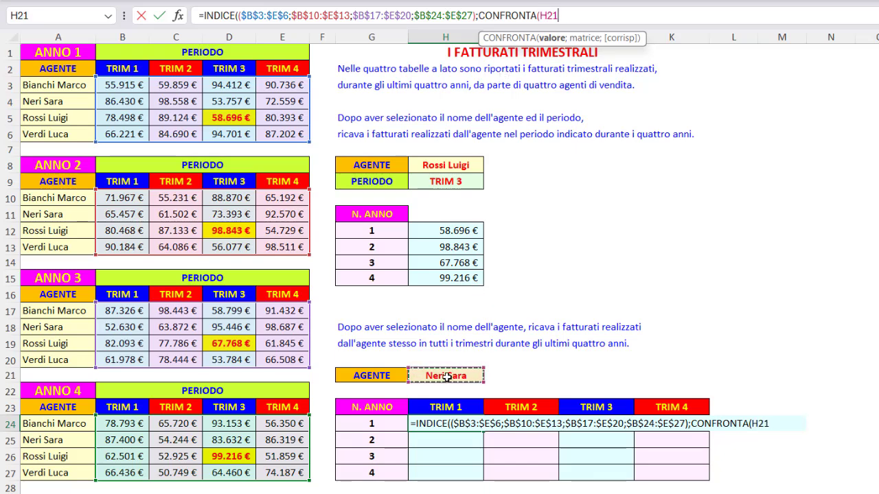
{"action": "key", "text": "F4"}
{"action": "type", "text": ";"}
{"action": "left_click_drag", "start_coordinate": [60, 422], "coordinate": [58, 473]}
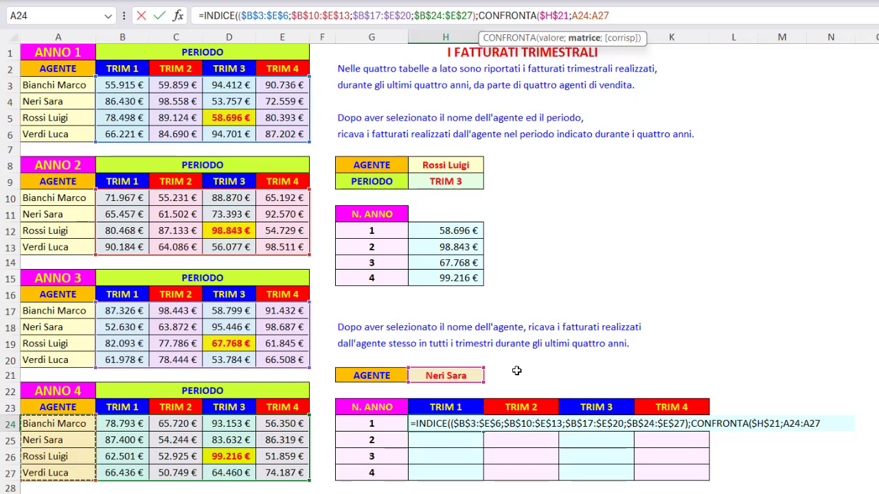
{"action": "key", "text": "F4"}
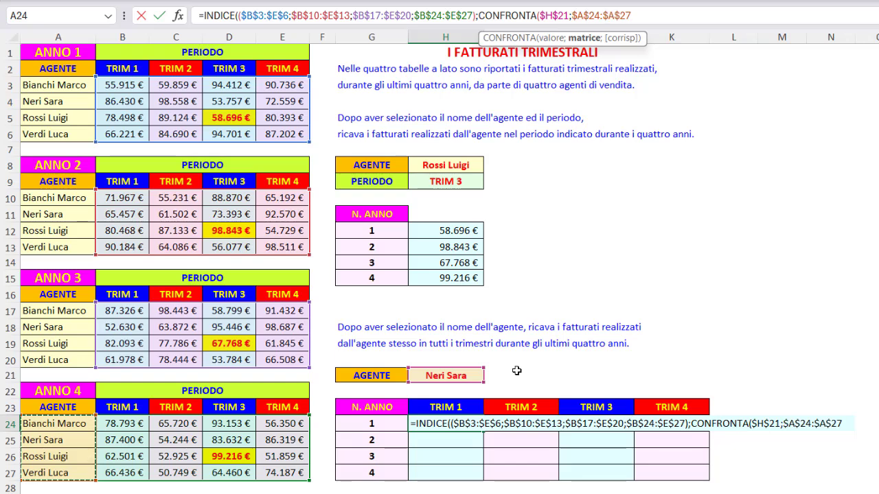
{"action": "type", "text": ";"}
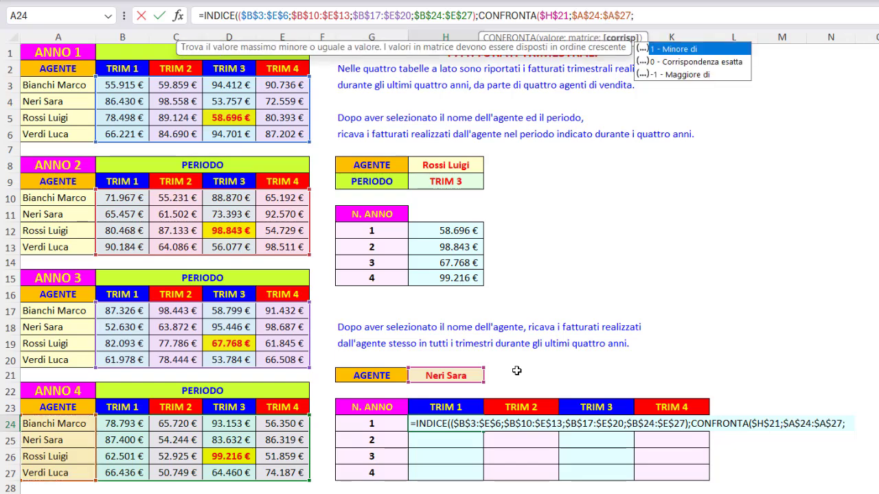
{"action": "type", "text": "0)"}
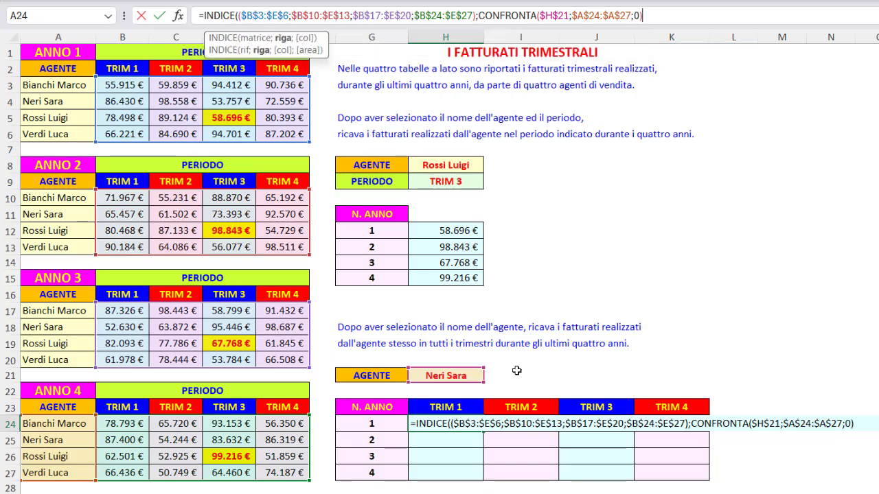
Complete INDICE with an empty column argument and G24 as the area, and fill the formula from H24 down to H27.
{"action": "type", "text": ";"}
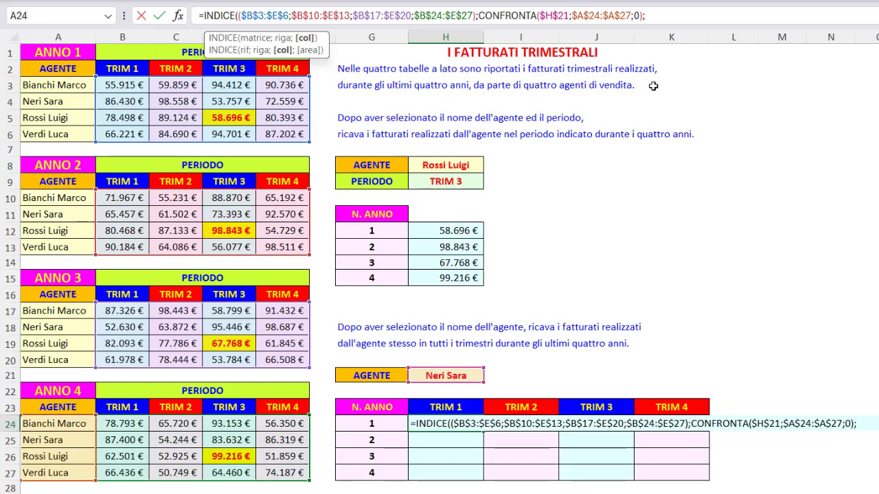
{"action": "type", "text": ";"}
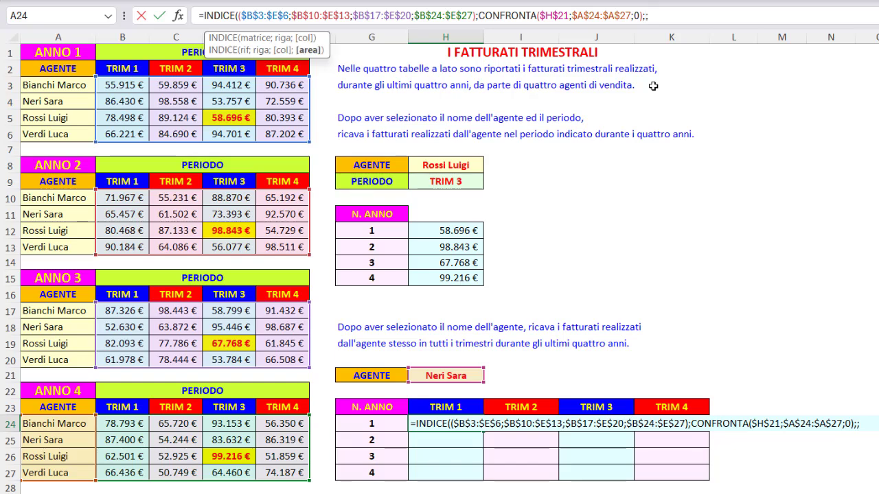
{"action": "left_click", "coordinate": [385, 425]}
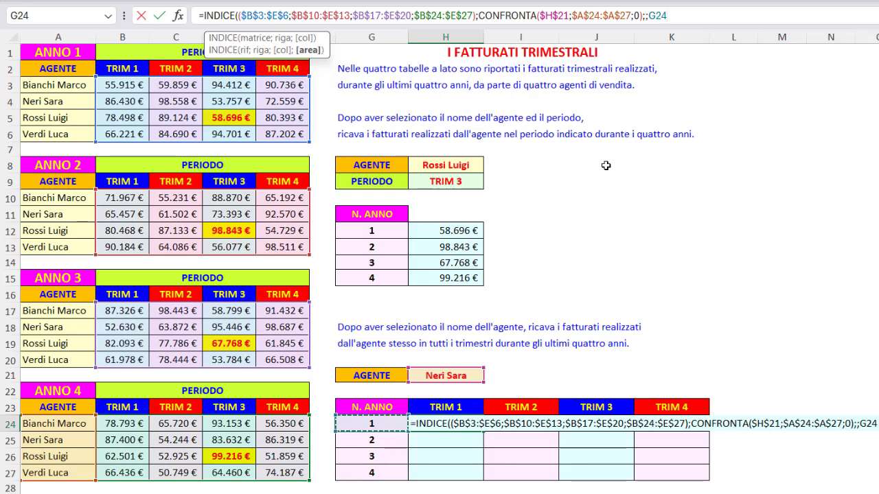
{"action": "type", "text": ")"}
{"action": "key", "text": "Return"}
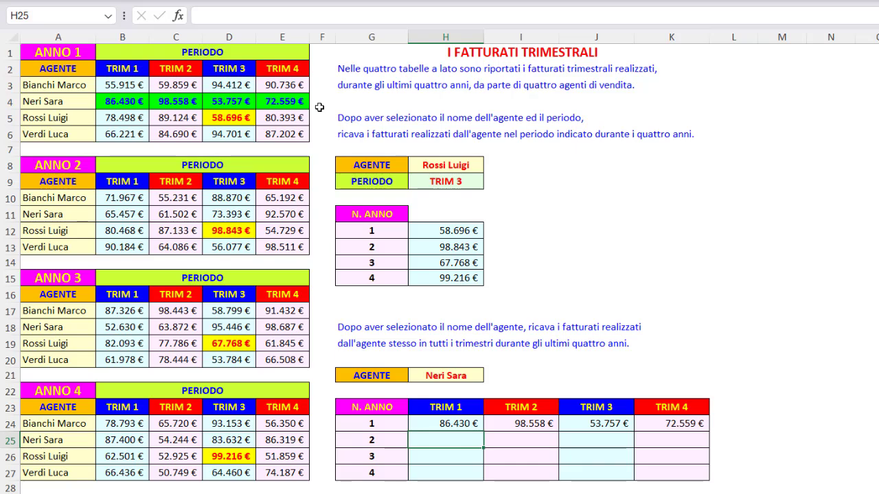
{"action": "left_click", "coordinate": [461, 424]}
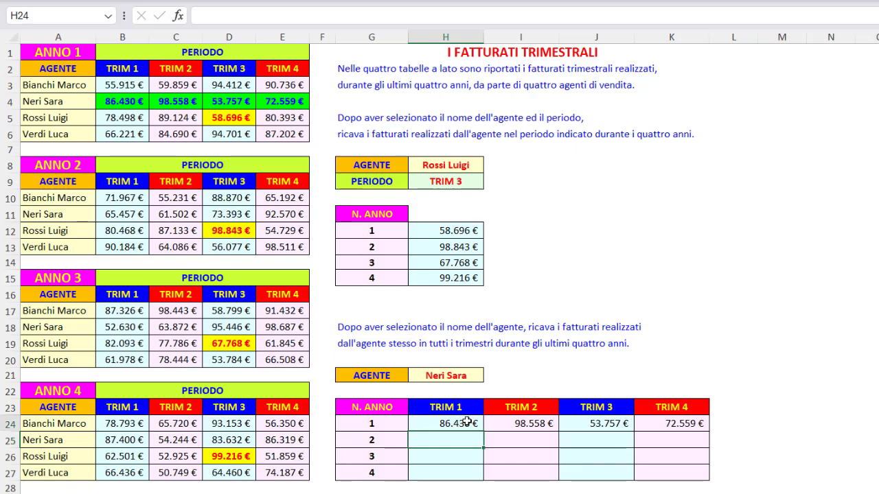
{"action": "left_click_drag", "start_coordinate": [485, 434], "coordinate": [485, 479]}
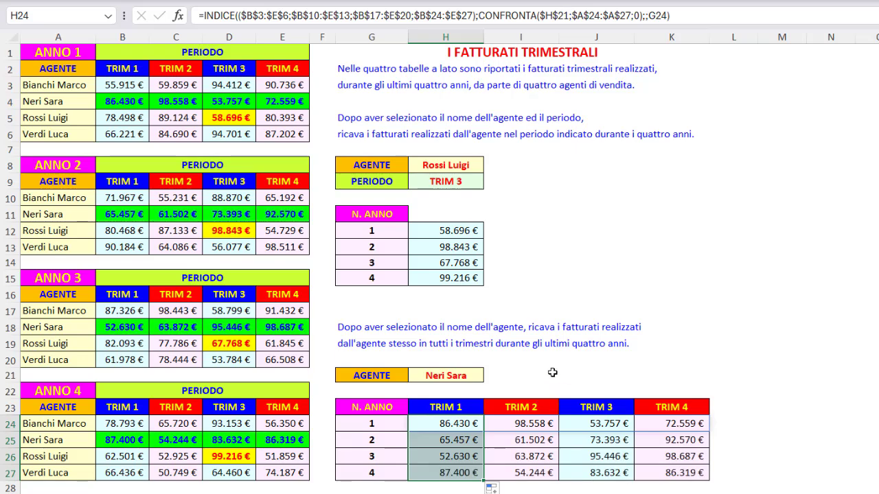
Switch the AGENTE in H21 to the fourth agent listed and back to the first, and return to cell A1.
{"action": "left_click", "coordinate": [478, 375]}
{"action": "left_click", "coordinate": [491, 376]}
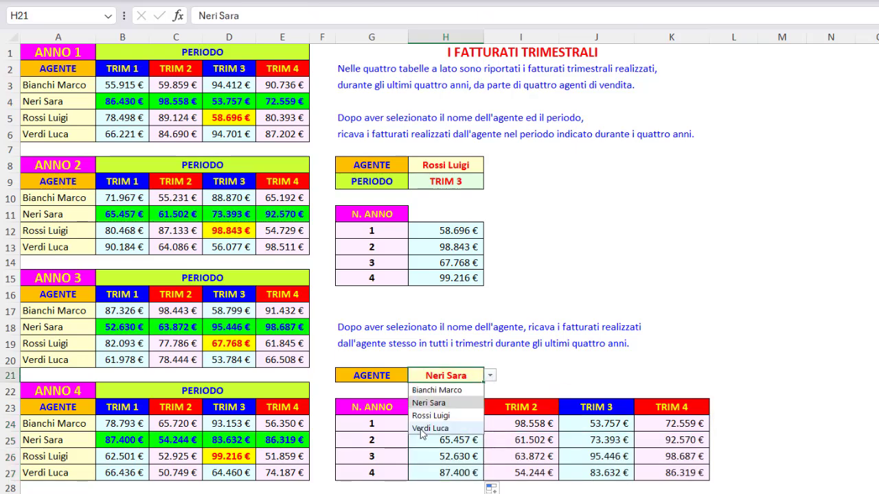
{"action": "left_click", "coordinate": [429, 429]}
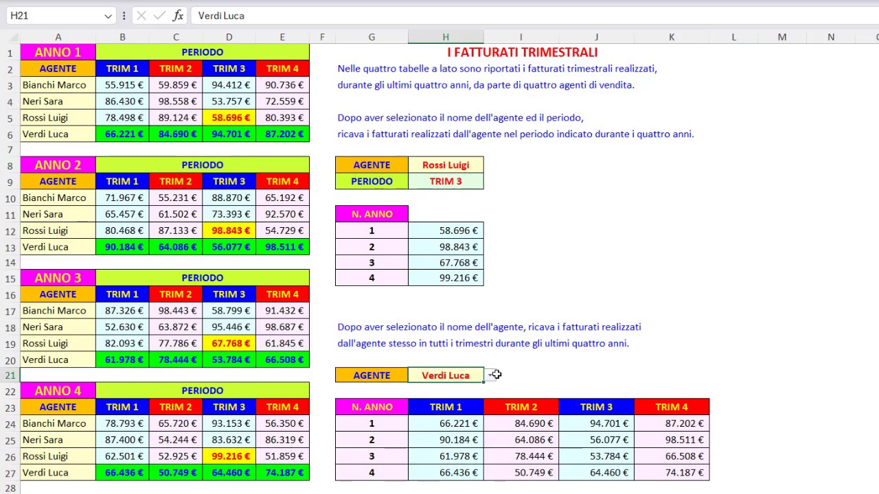
{"action": "left_click", "coordinate": [490, 376]}
{"action": "left_click", "coordinate": [467, 388]}
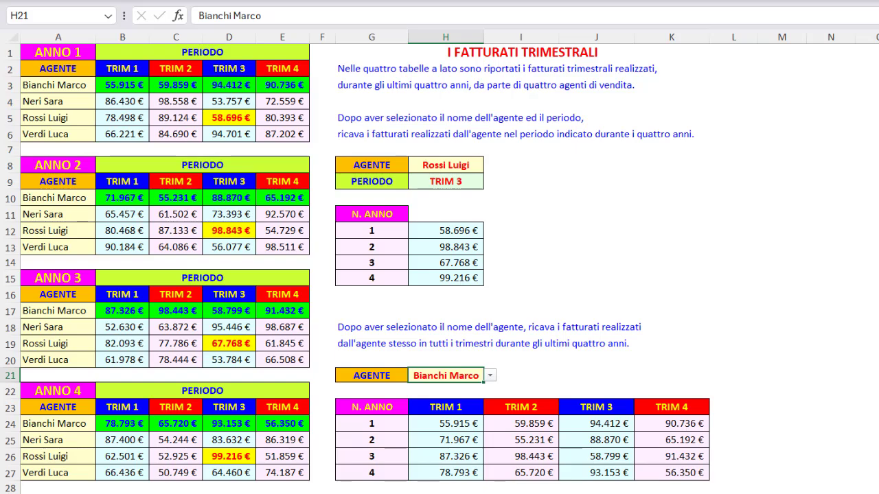
{"action": "key", "text": "ctrl+Home"}
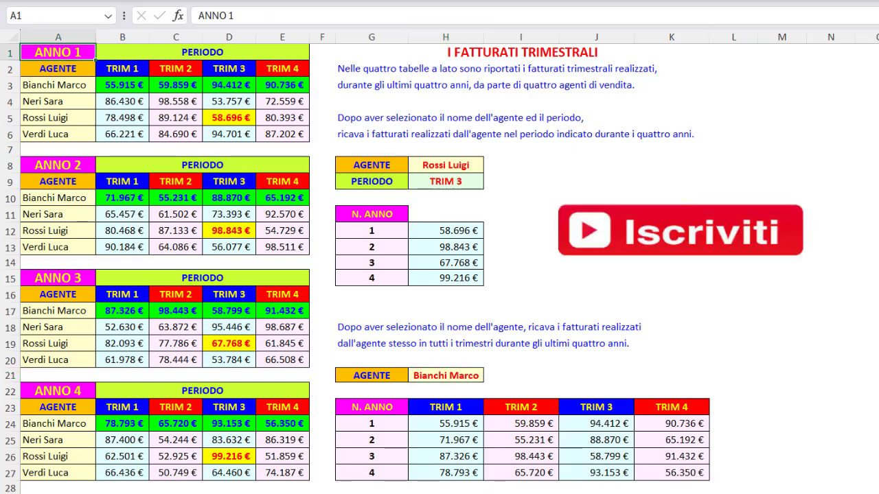